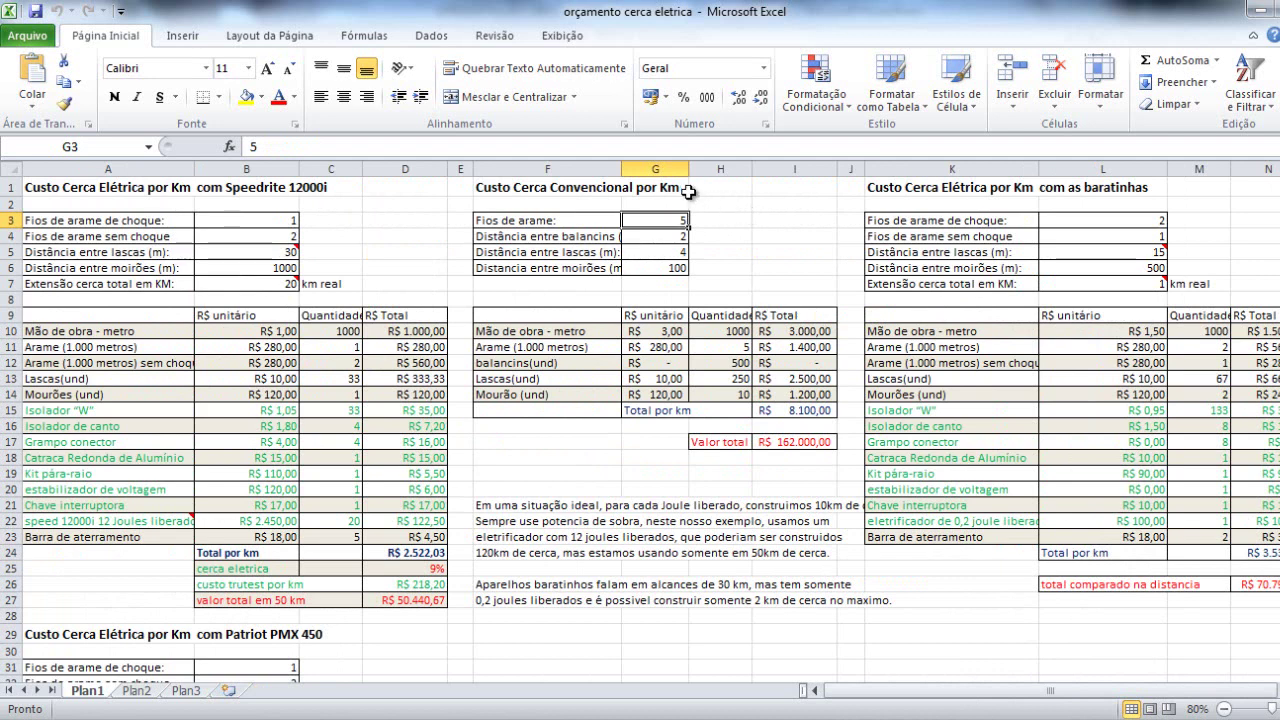
# Review the conventional fence's parameters: number of wires, balancim spacing, lasca spacing and moirão spacing.
pyautogui.click(680, 187)
pyautogui.press('Down')
pyautogui.press('Down')
pyautogui.click(675, 236)
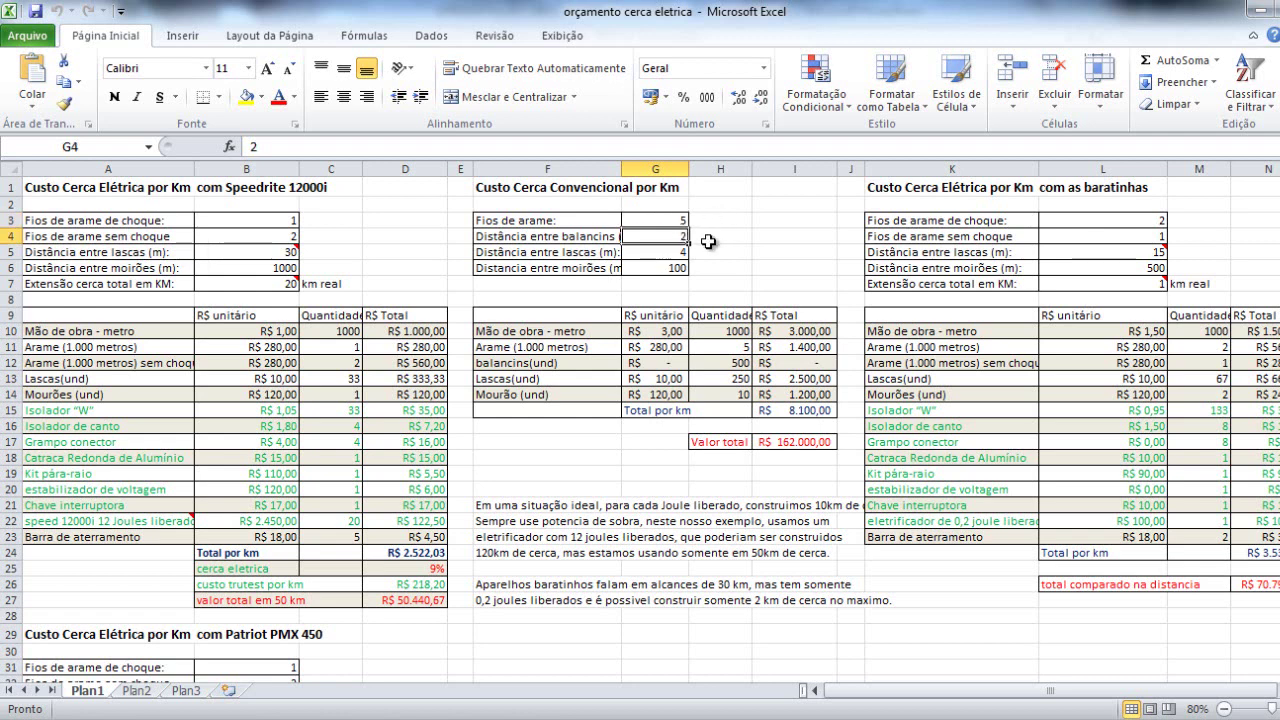
pyautogui.click(680, 252)
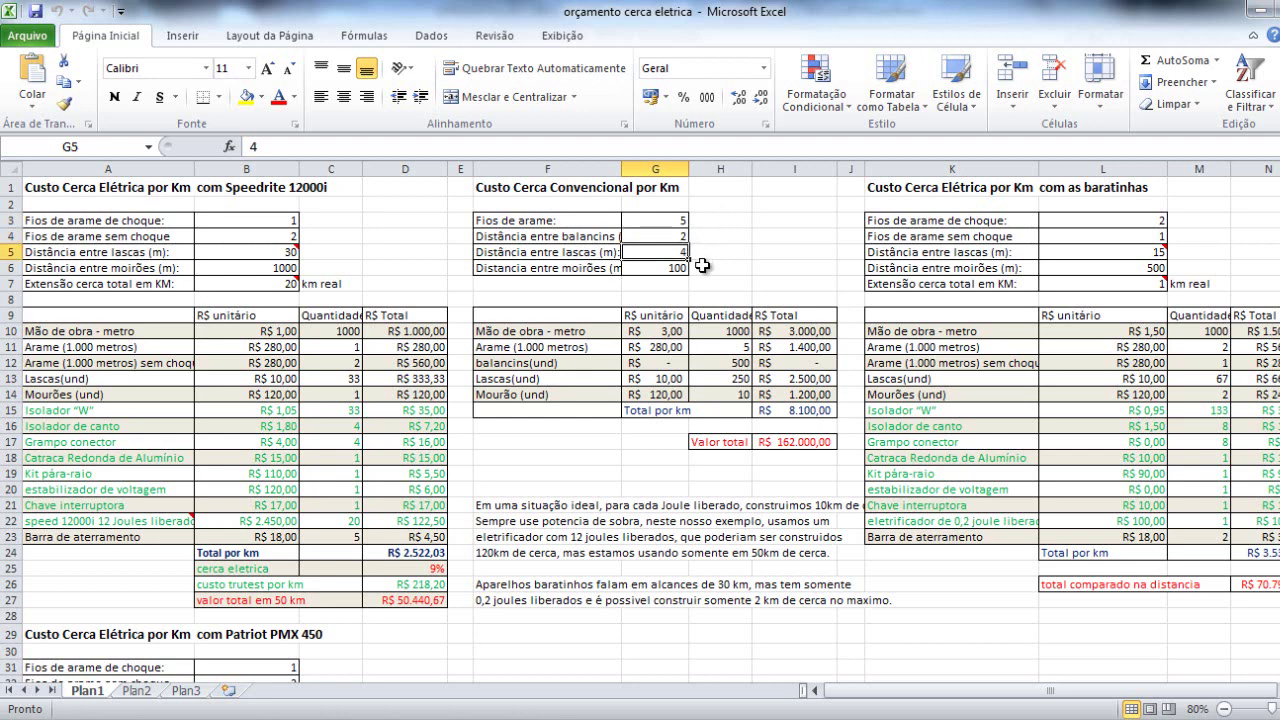
pyautogui.click(681, 268)
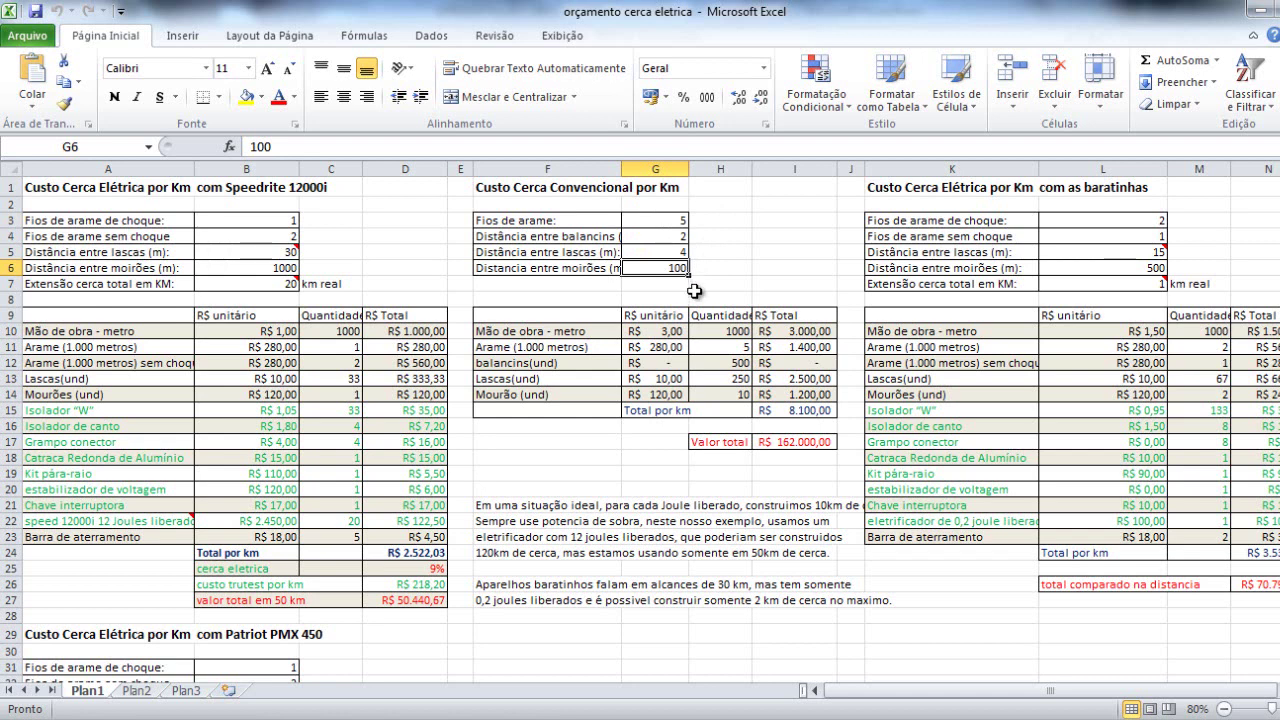
# Examine the conventional fence's unit prices for labour, wire, balancins, lascas and mourão, plus its total per km formula.
pyautogui.click(677, 331)
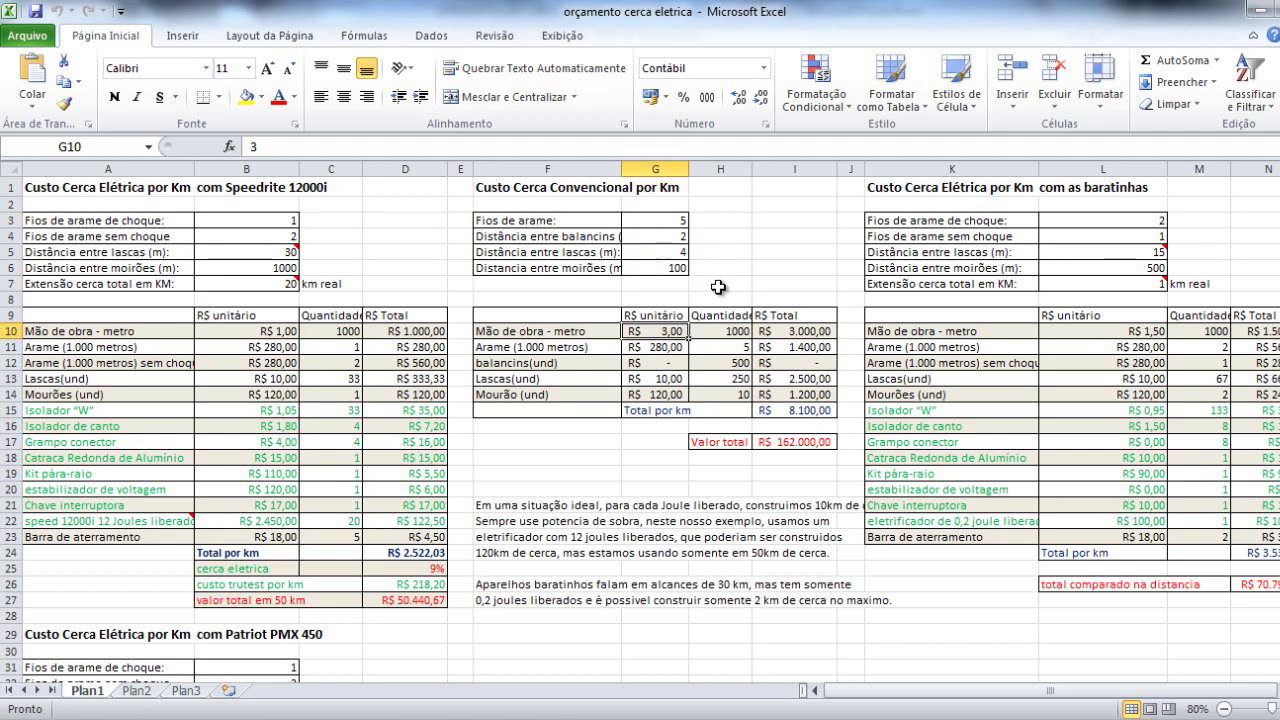
pyautogui.click(680, 347)
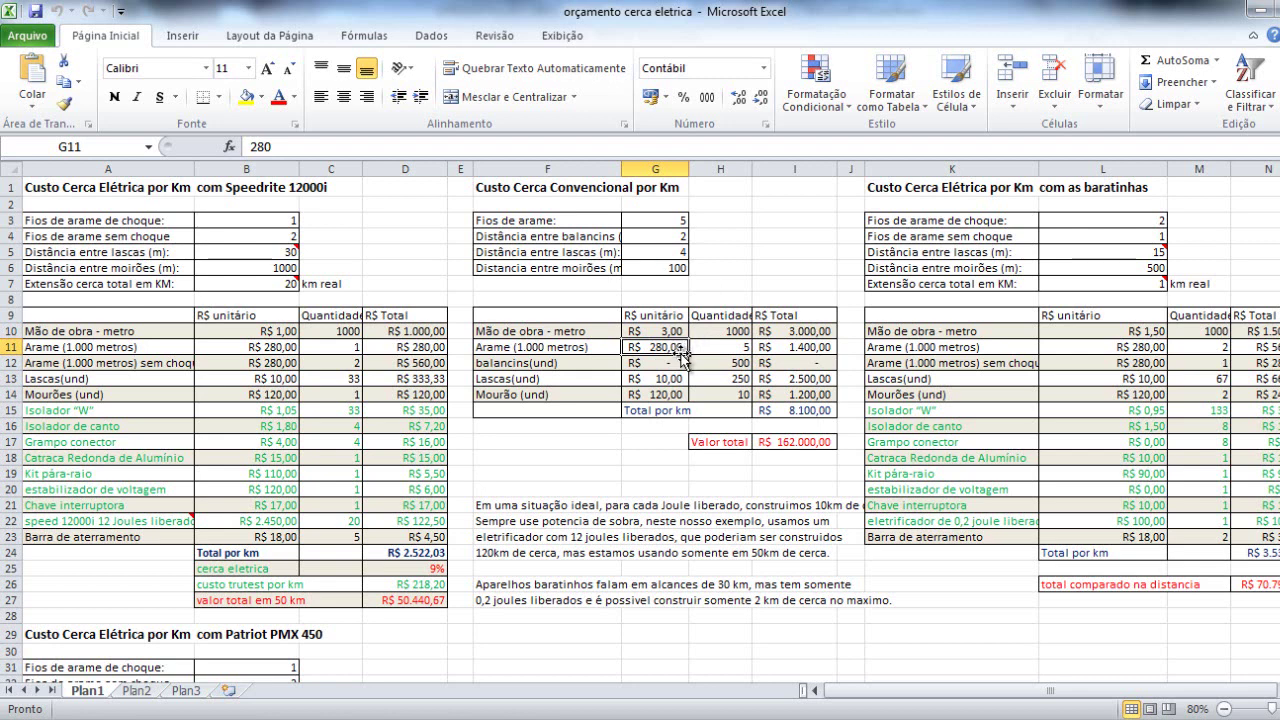
pyautogui.click(677, 363)
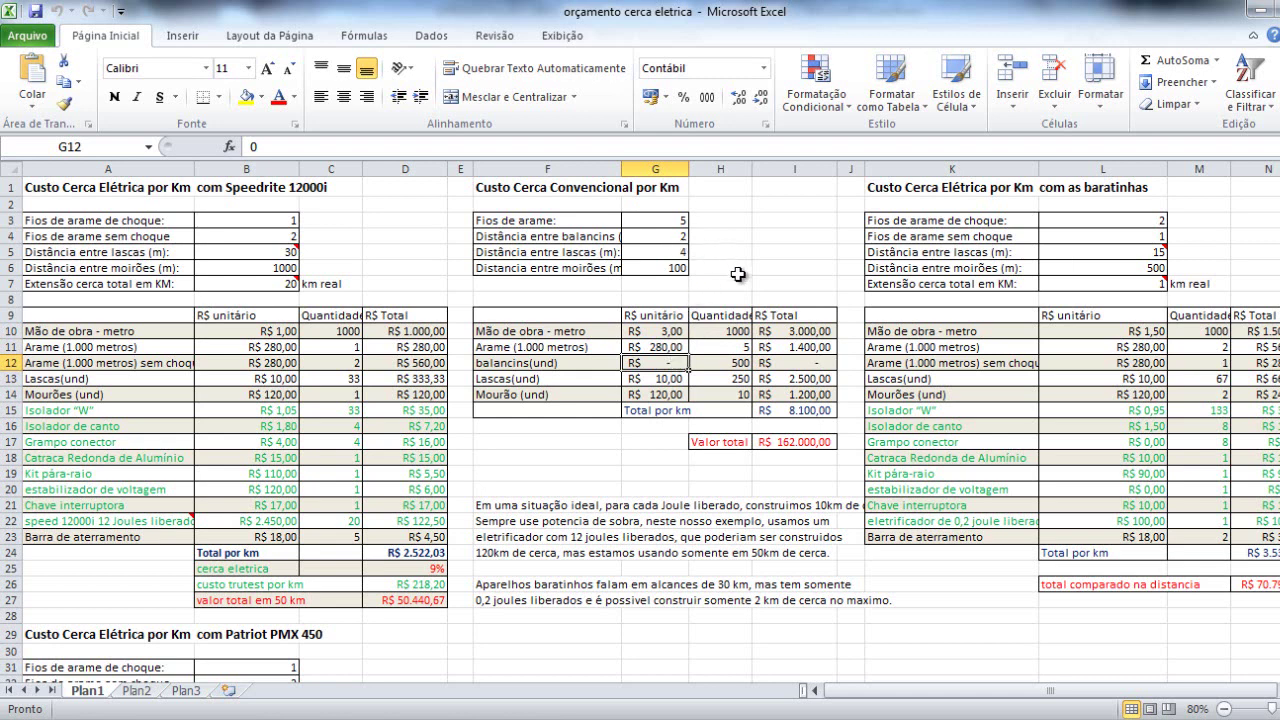
pyautogui.click(670, 379)
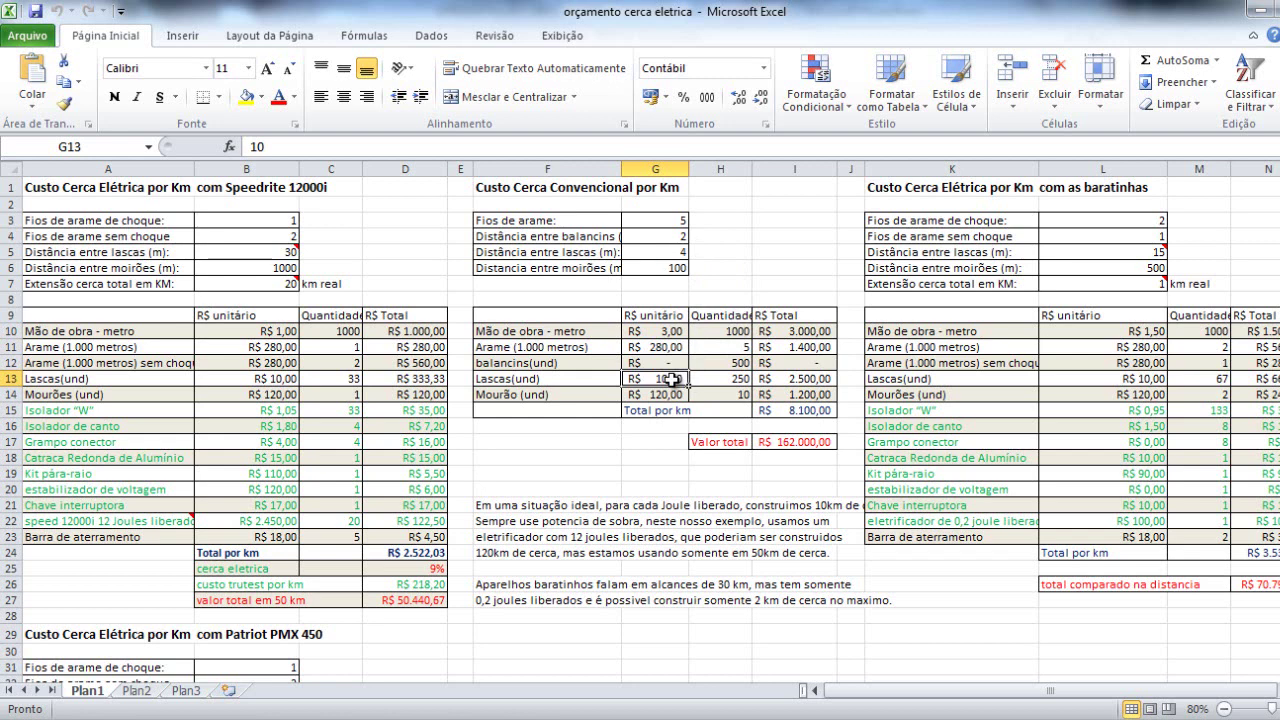
pyautogui.click(669, 395)
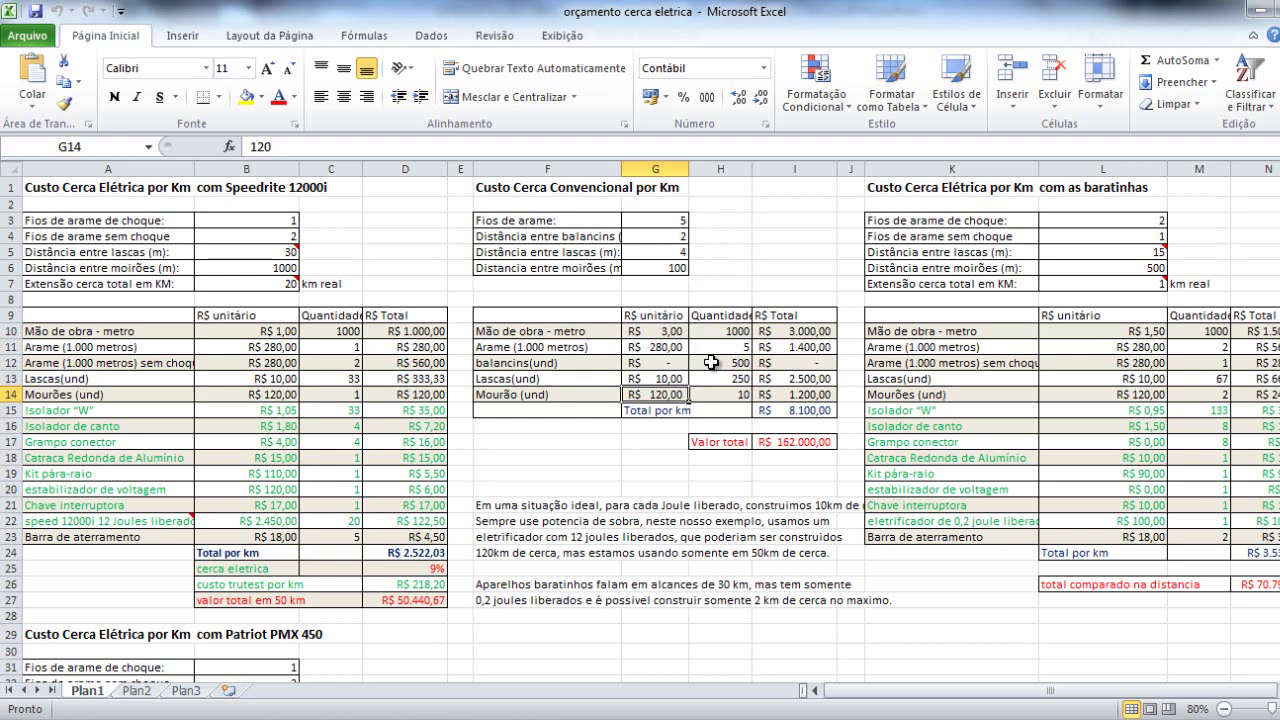
pyautogui.click(813, 409)
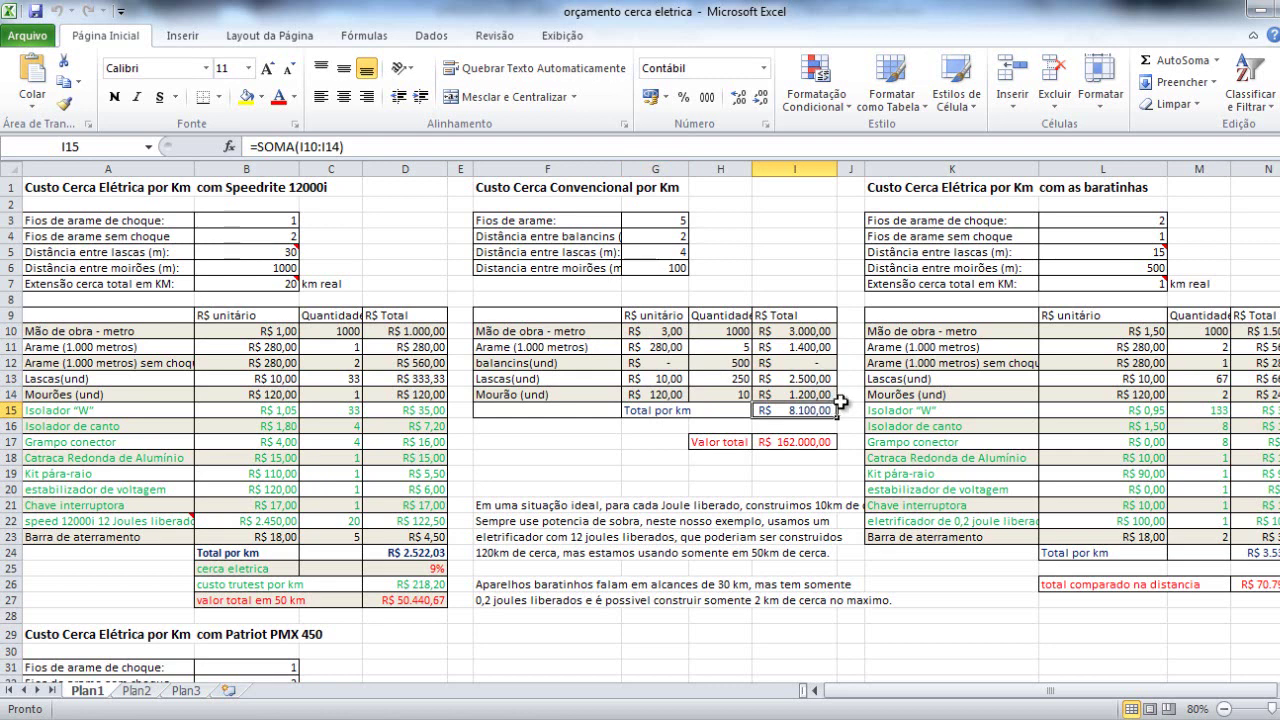
# Review the Speedrite 12000i fence's wire counts, post spacings and total length, dismissing the Windows colour scheme dialog.
pyautogui.click(133, 223)
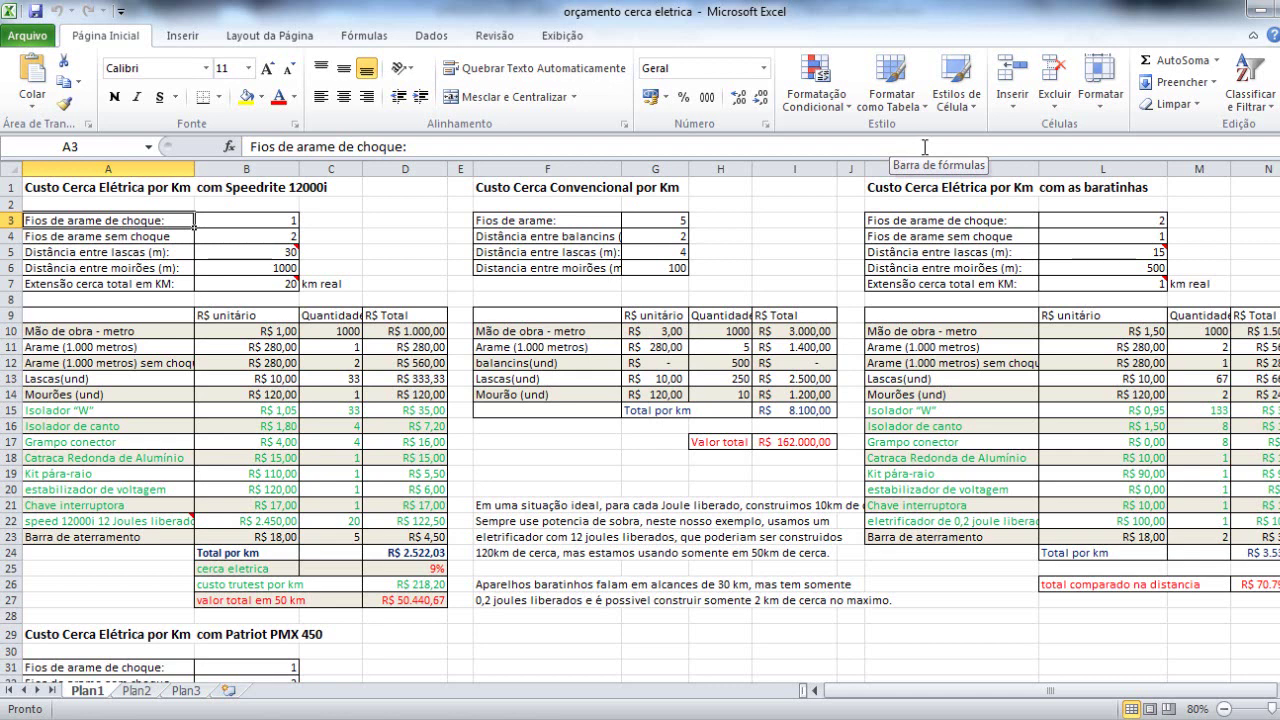
pyautogui.click(290, 221)
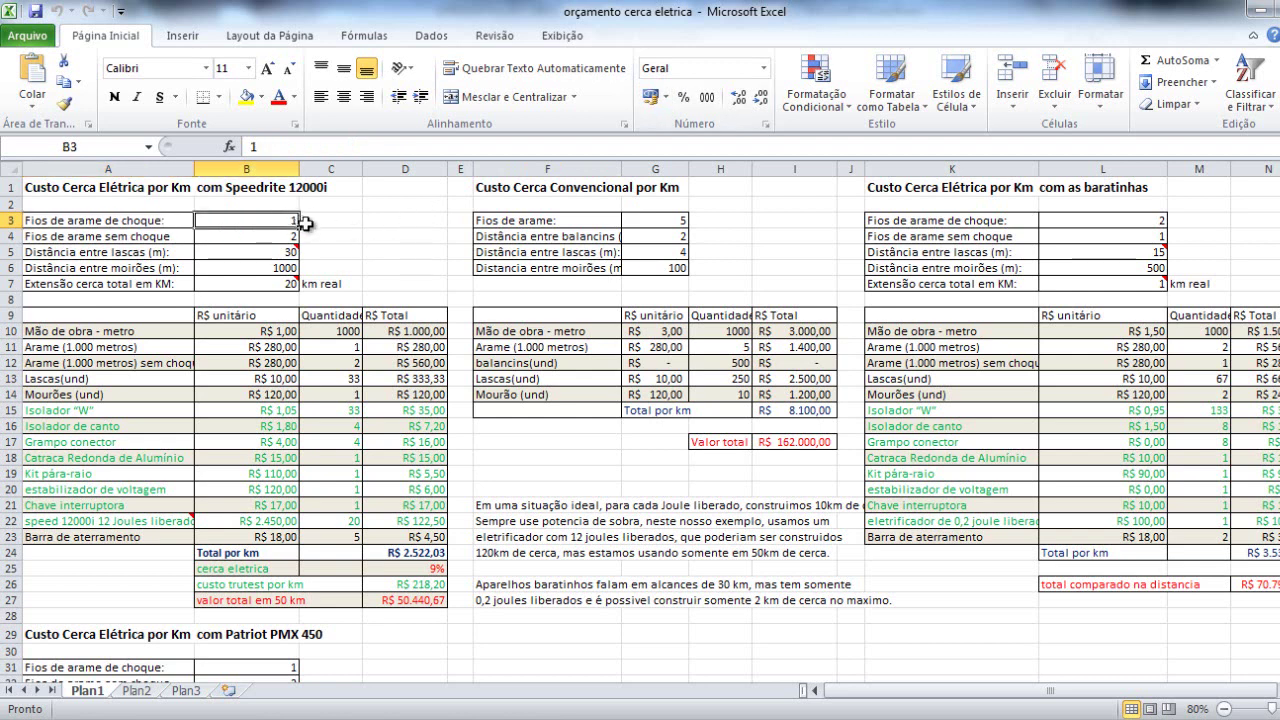
pyautogui.click(290, 237)
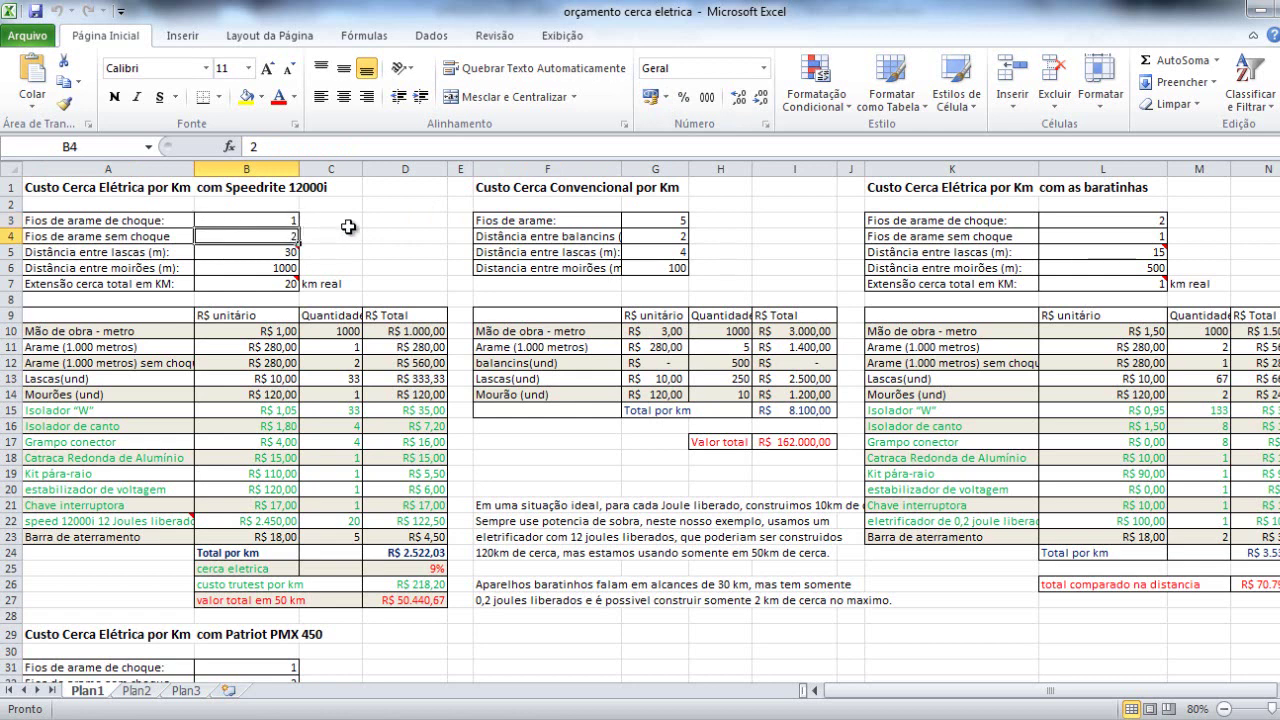
pyautogui.click(289, 252)
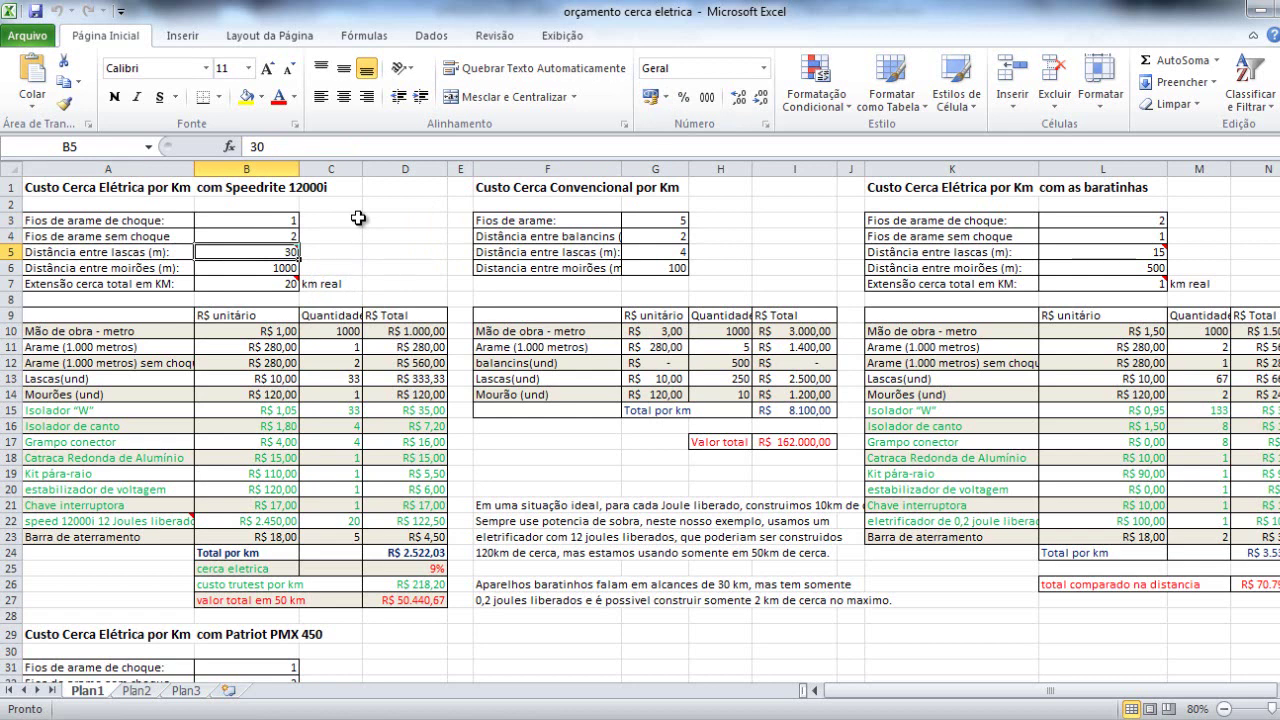
pyautogui.click(289, 266)
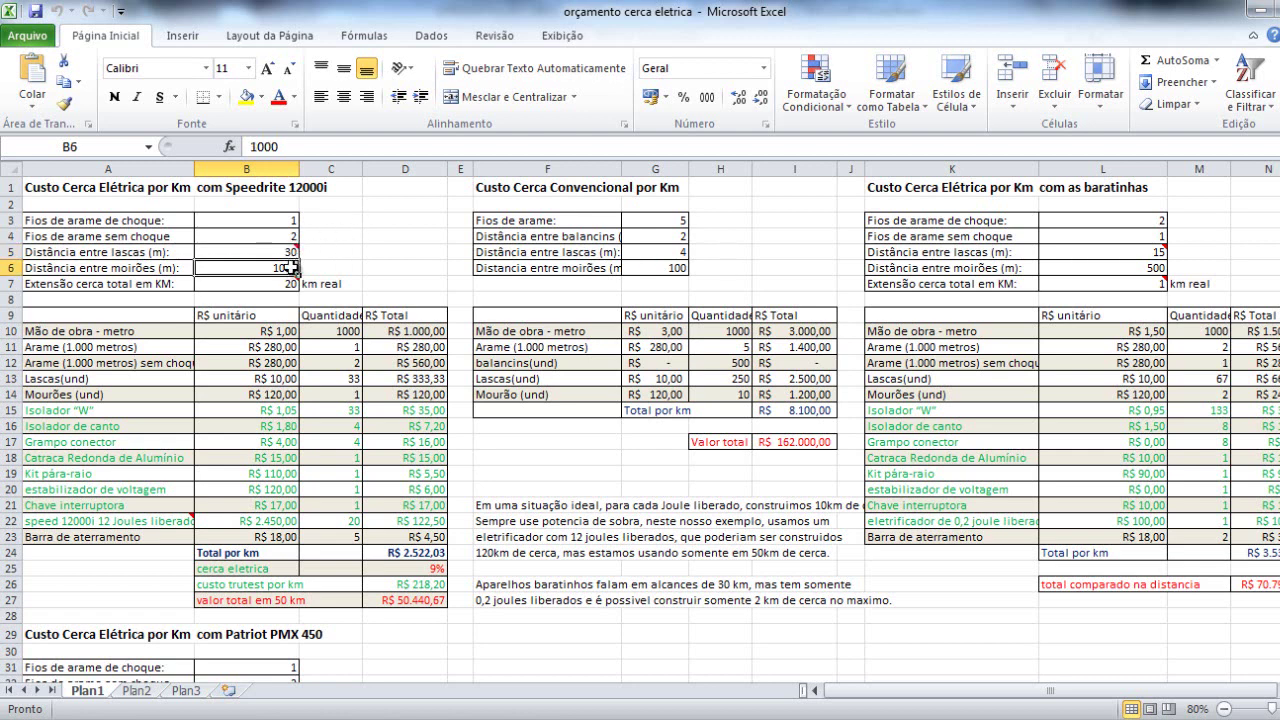
pyautogui.click(398, 242)
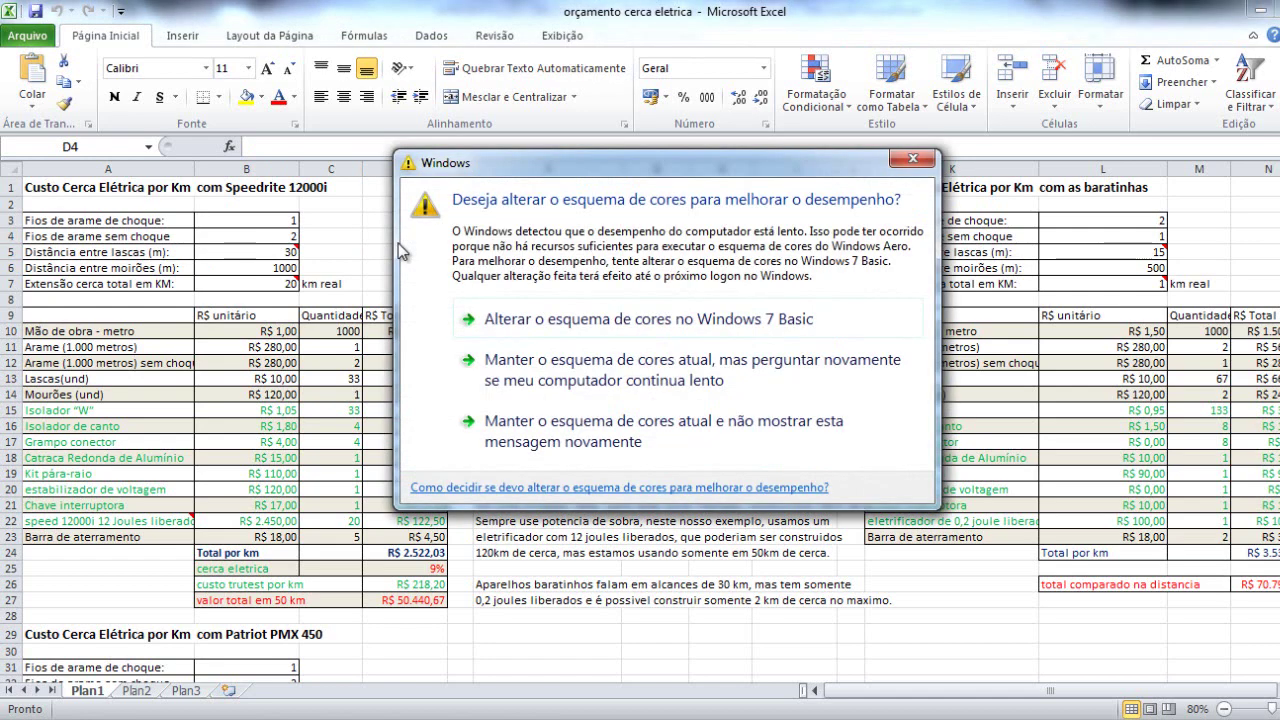
pyautogui.click(913, 159)
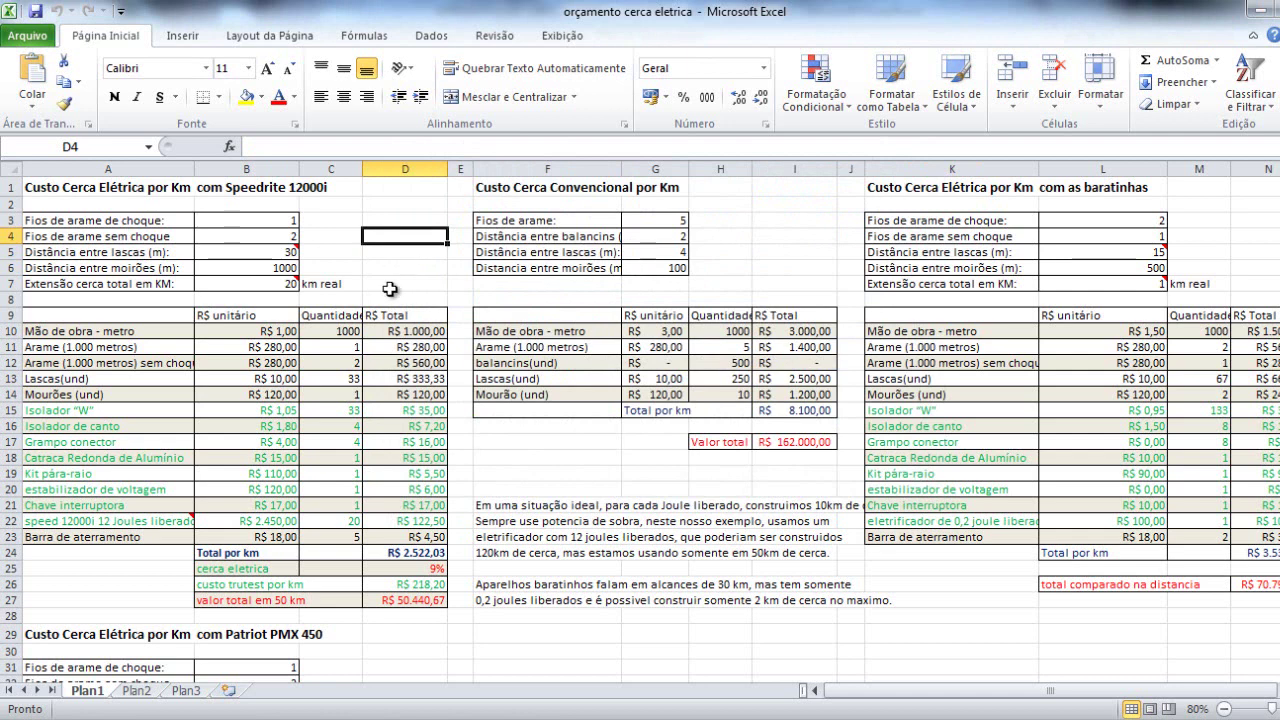
pyautogui.click(289, 284)
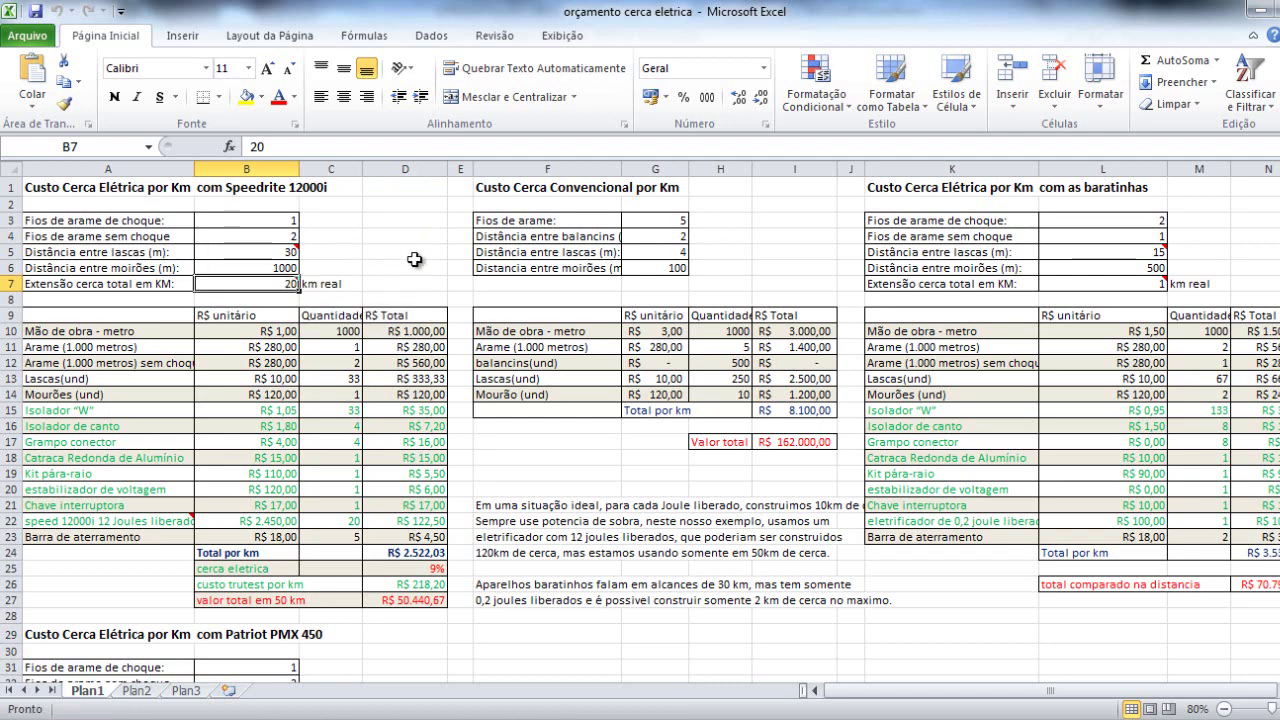
# Examine the Speedrite fence's labour, wire, lasca and mourão unit prices against the conventional labour price, keeping the current Windows colour scheme but asking again.
pyautogui.click(672, 333)
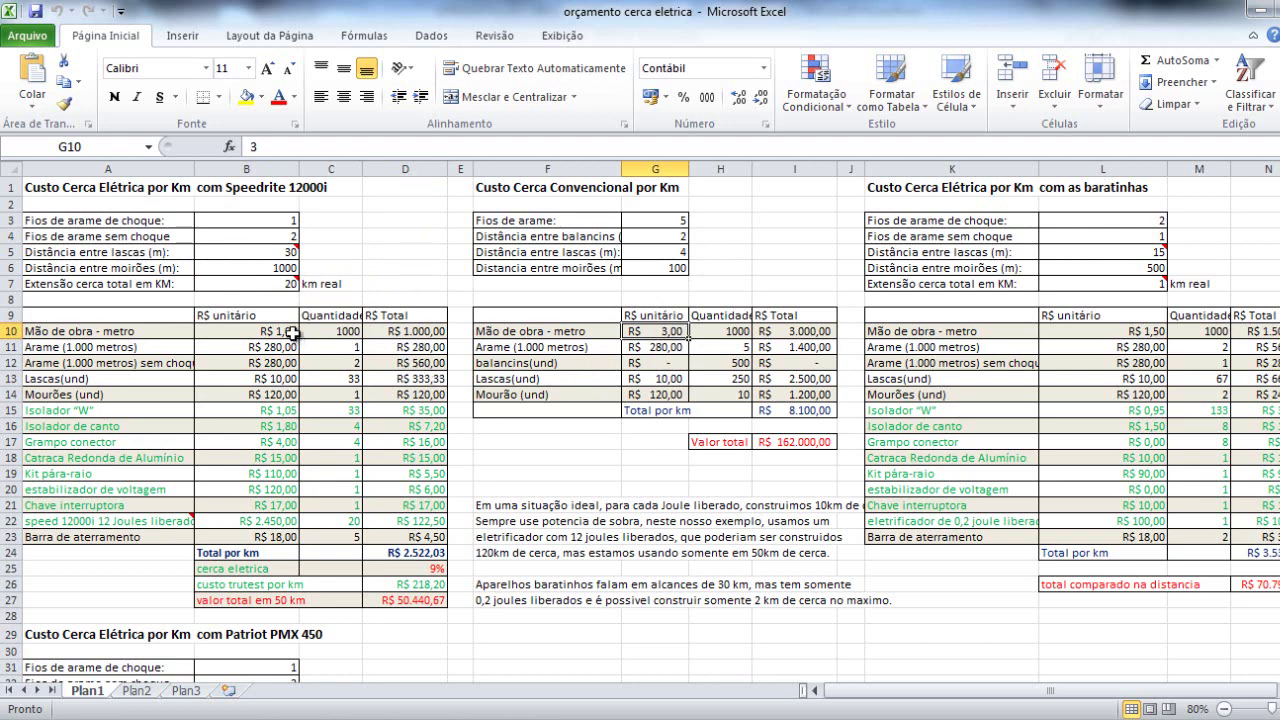
pyautogui.click(291, 251)
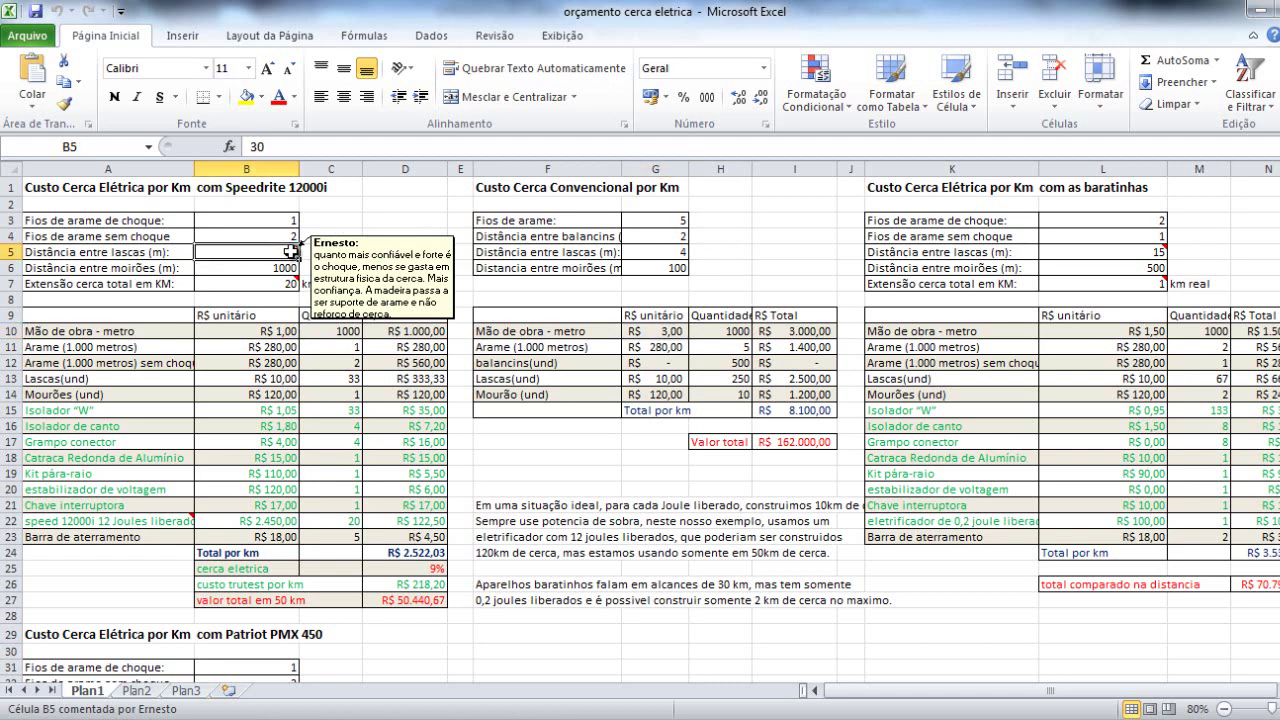
pyautogui.click(280, 332)
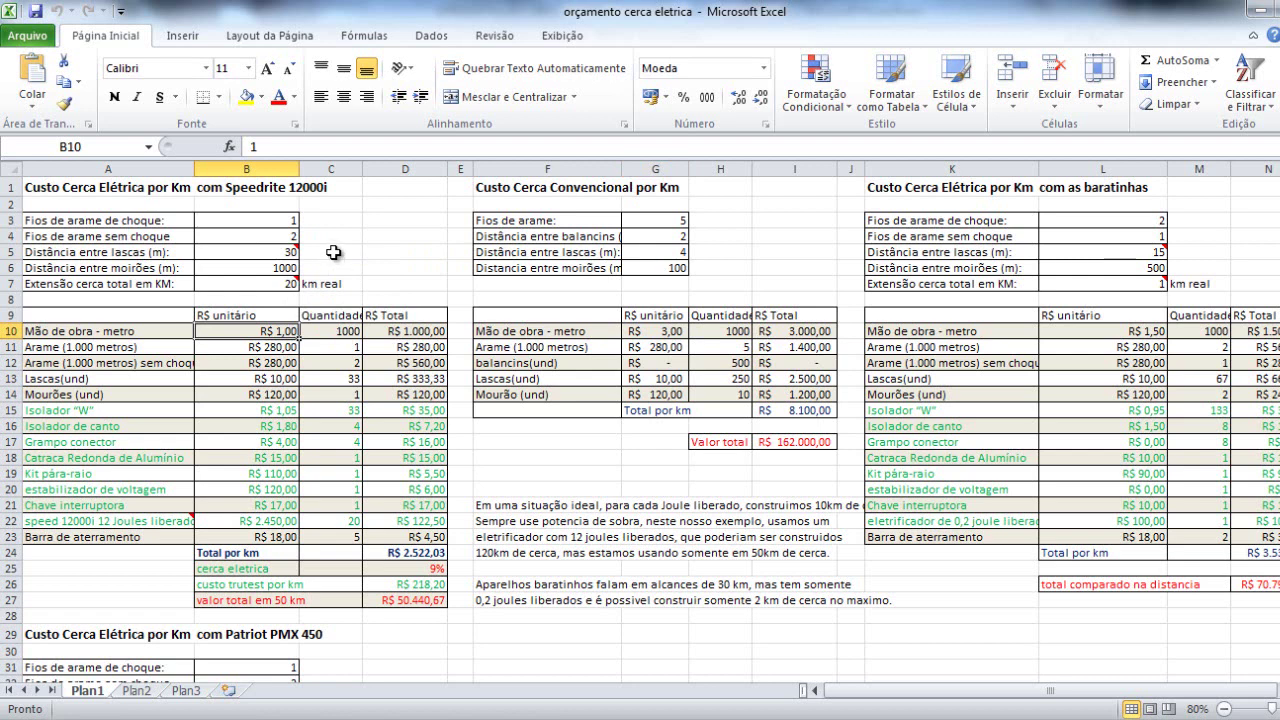
pyautogui.click(287, 348)
pyautogui.click(285, 364)
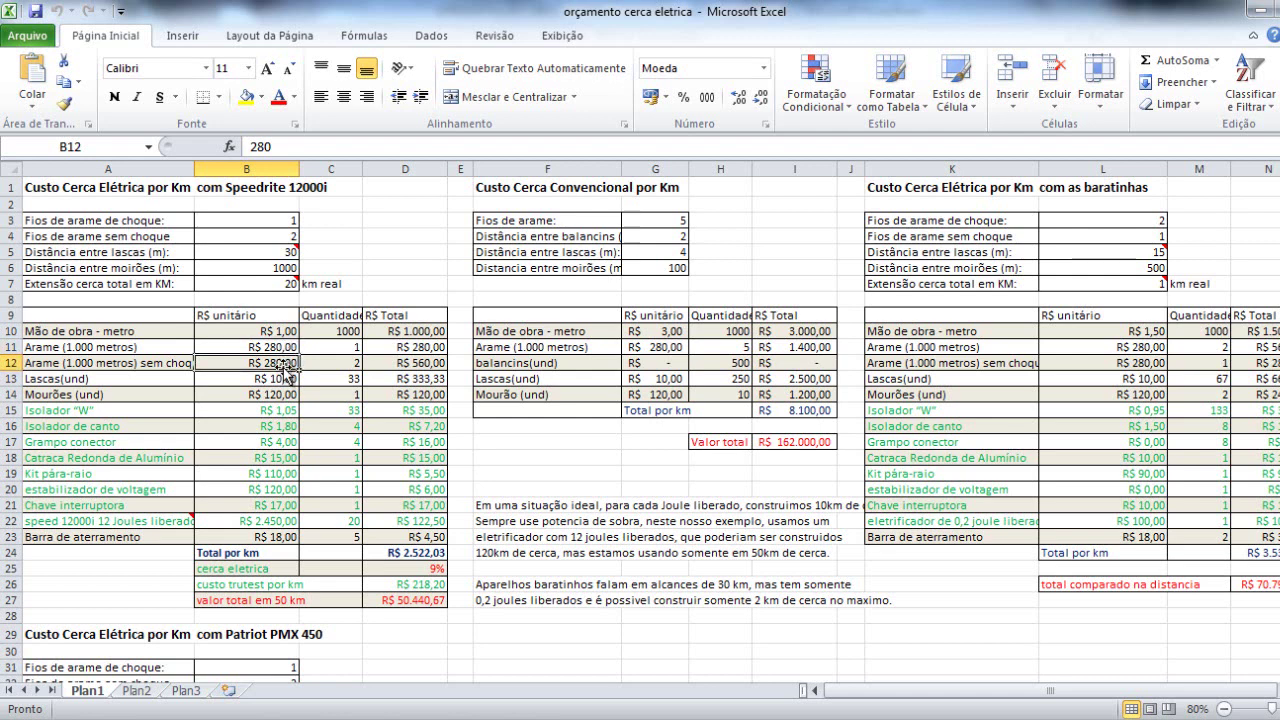
pyautogui.click(285, 378)
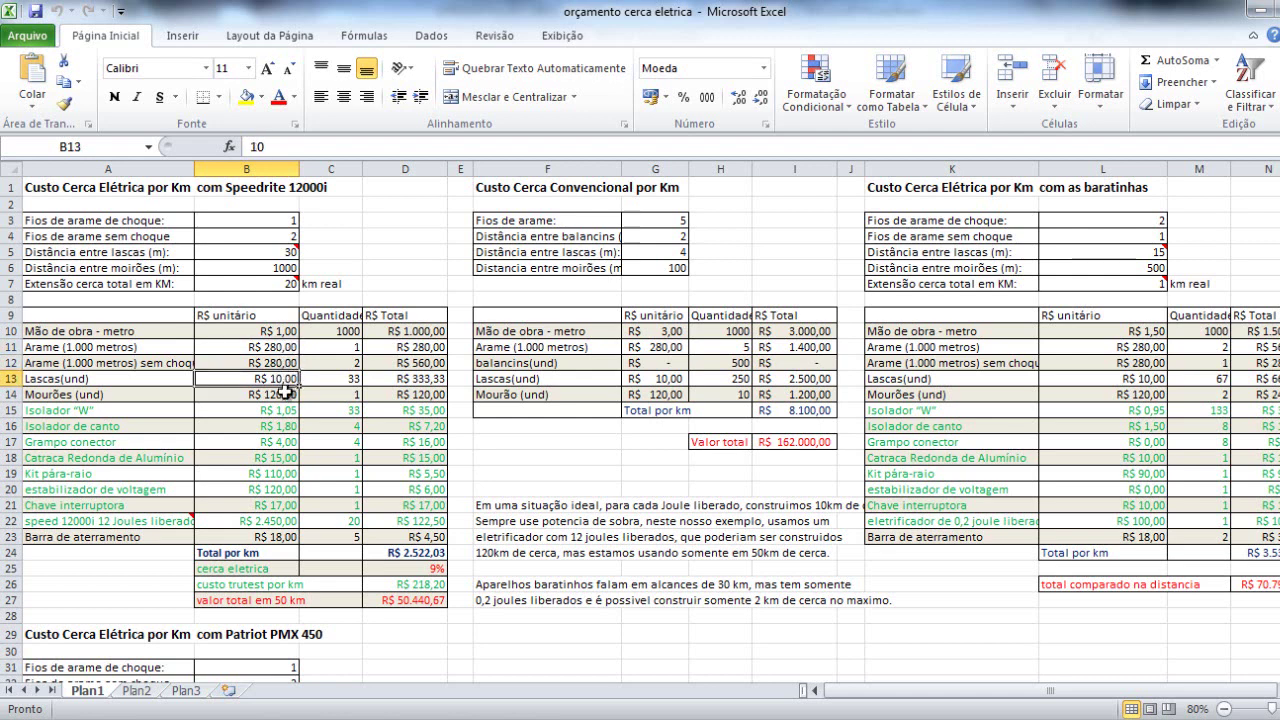
pyautogui.click(287, 395)
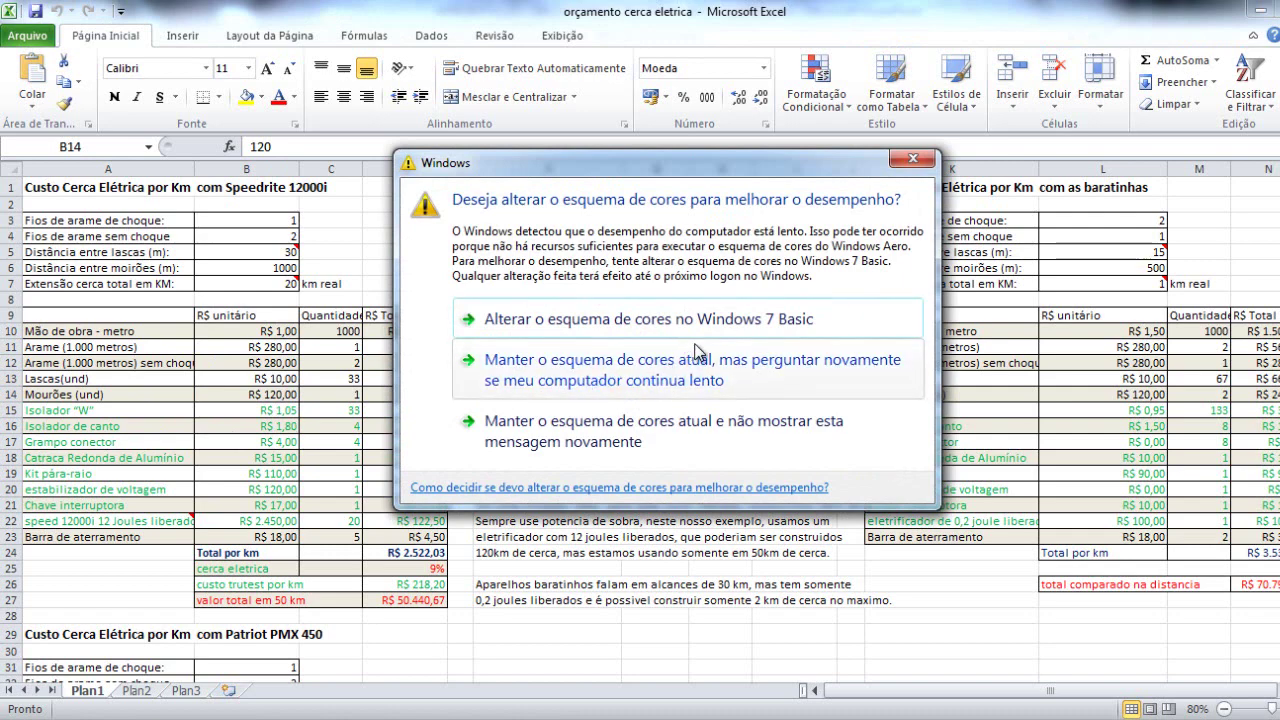
pyautogui.click(718, 365)
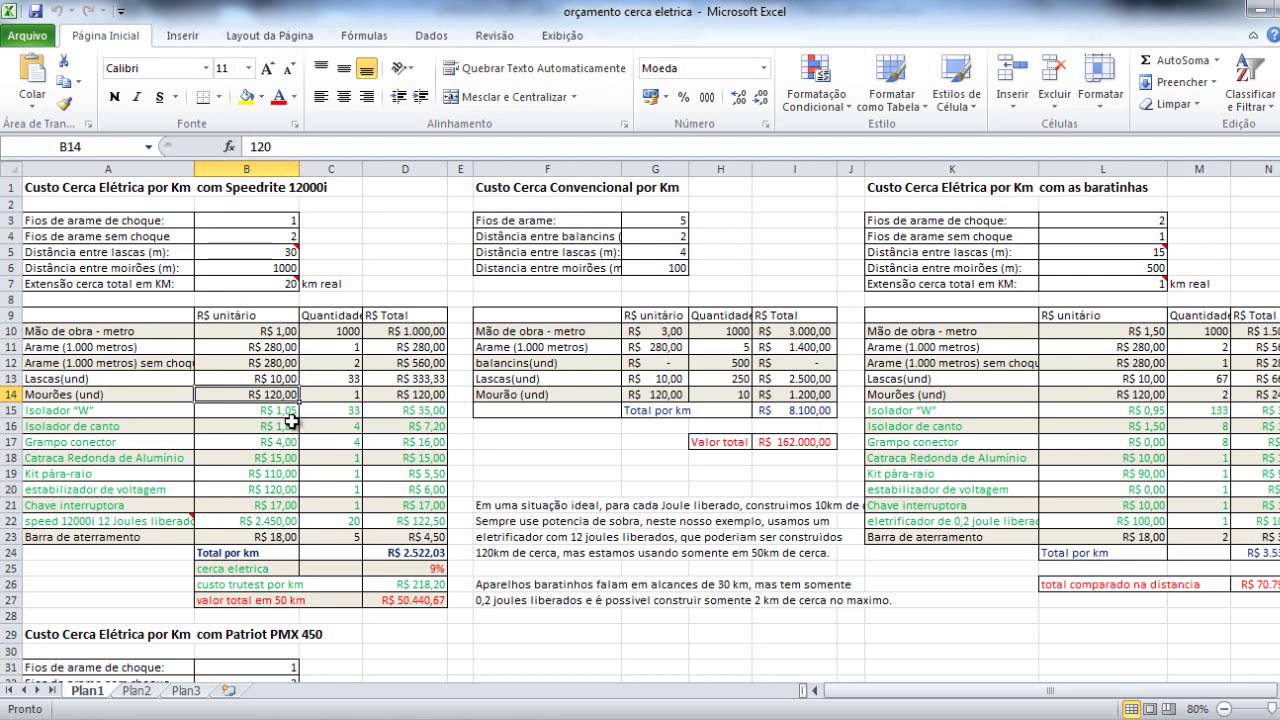
# Rename the energizer item in cell A22 of the Speedrite table as "speed 6000i".
pyautogui.click(135, 521)
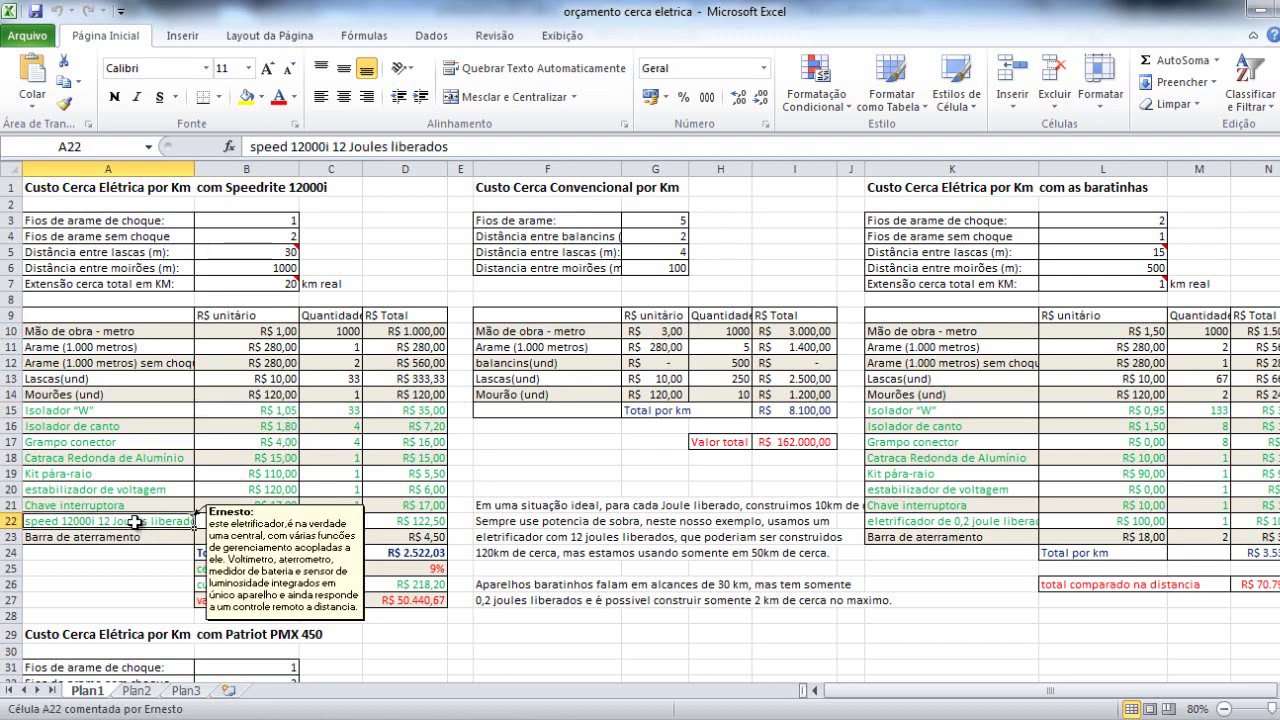
pyautogui.write('spp')
pyautogui.press('BackSpace')
pyautogui.write('eed 60')
pyautogui.write('00')
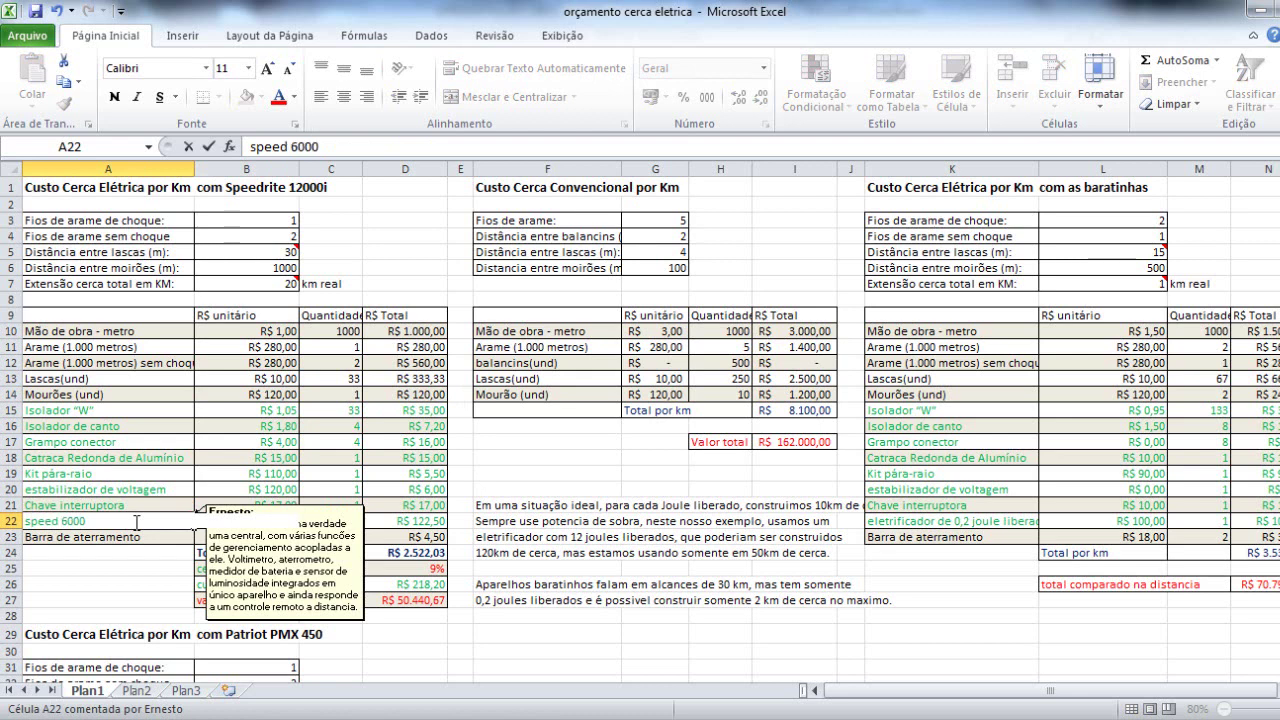
pyautogui.write('i')
pyautogui.press('Return')
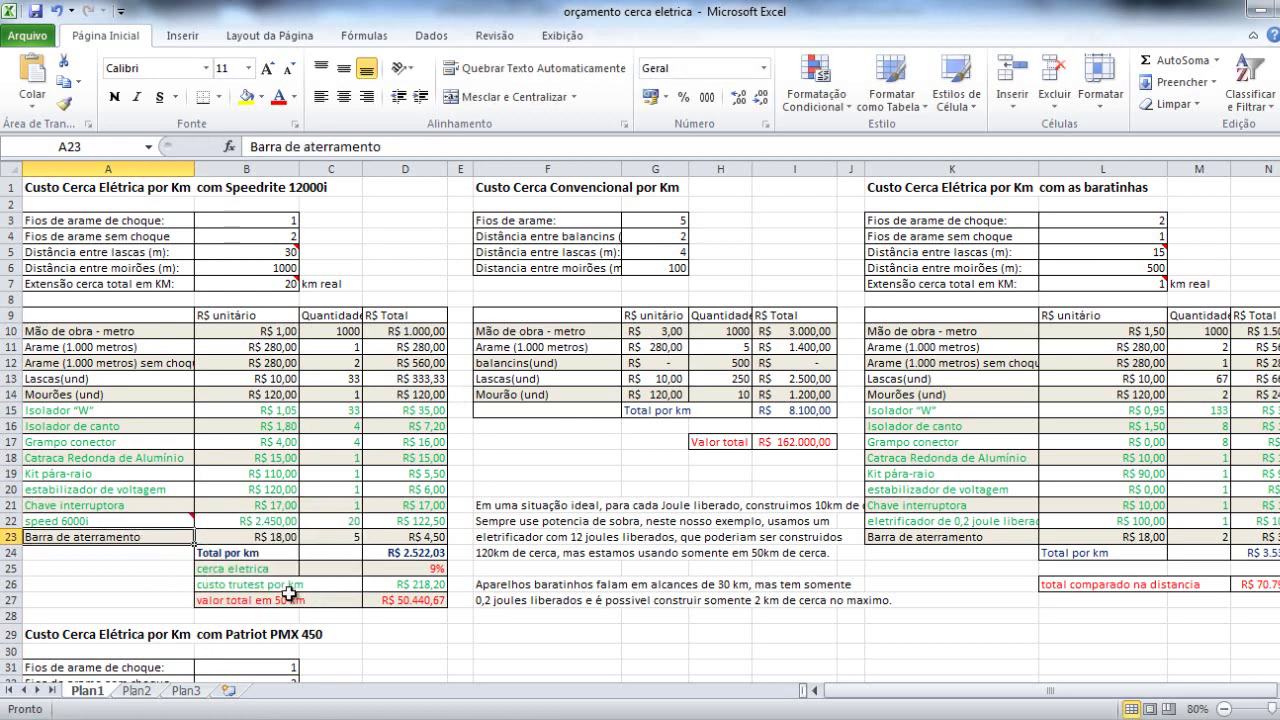
# Check the energizer's unit price and quantity and the grounding rod's unit price in the Speedrite table, dismissing the Windows colour scheme dialog.
pyautogui.click(271, 524)
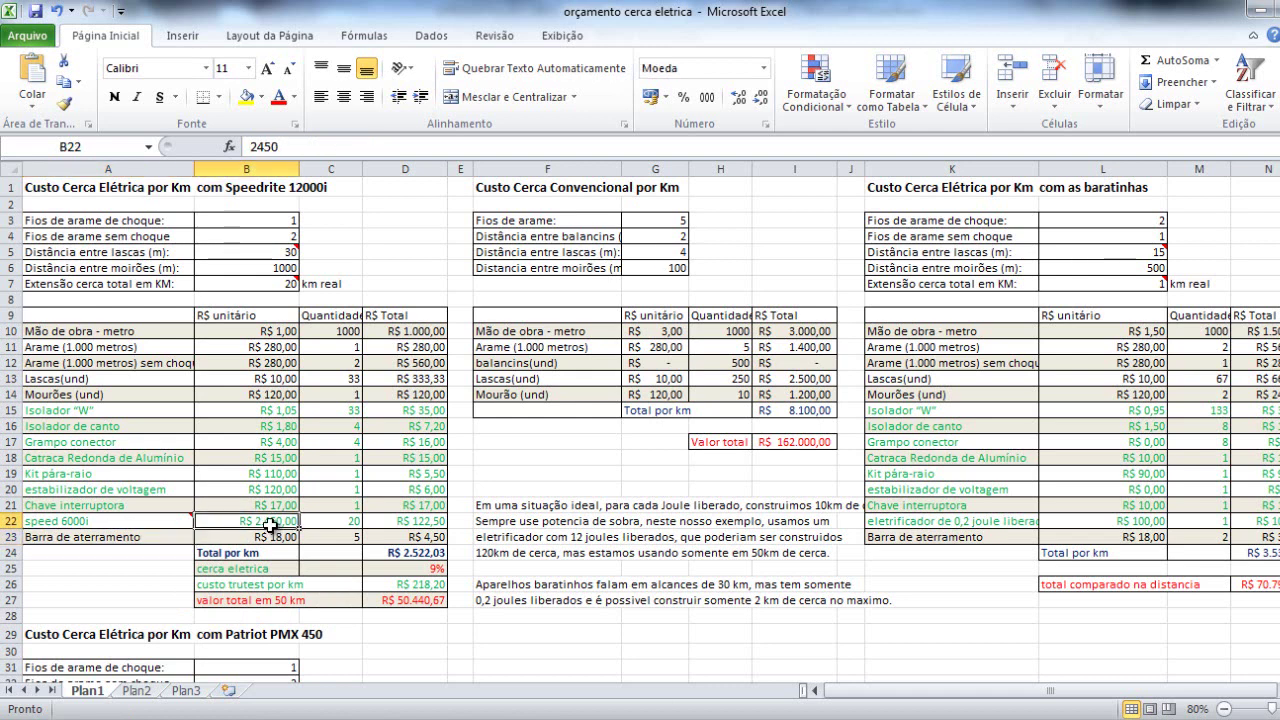
pyautogui.click(328, 525)
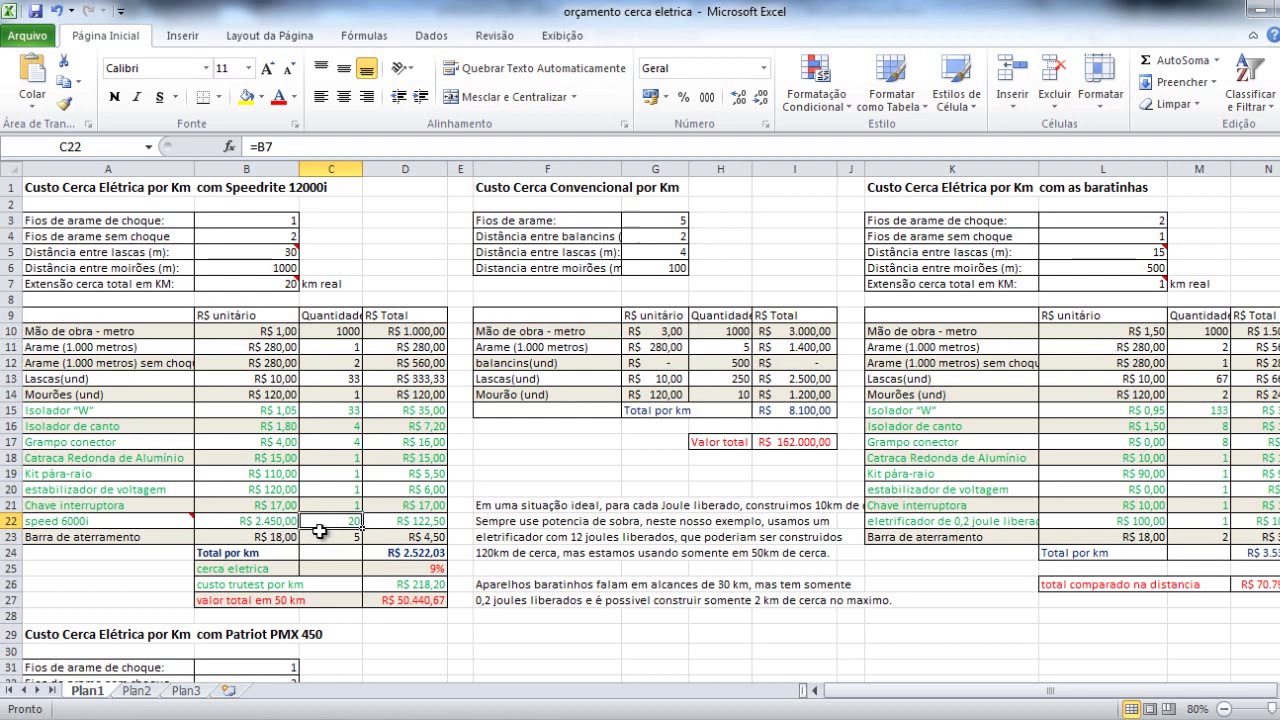
pyautogui.click(279, 537)
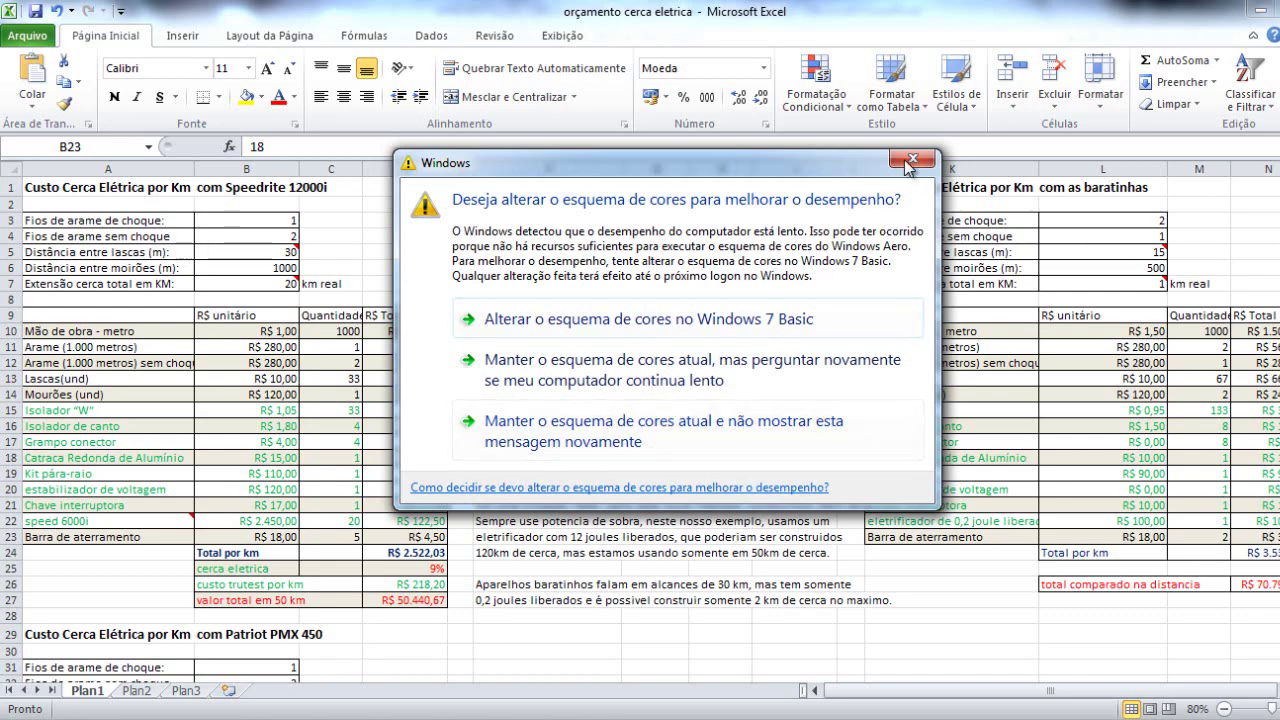
pyautogui.click(913, 158)
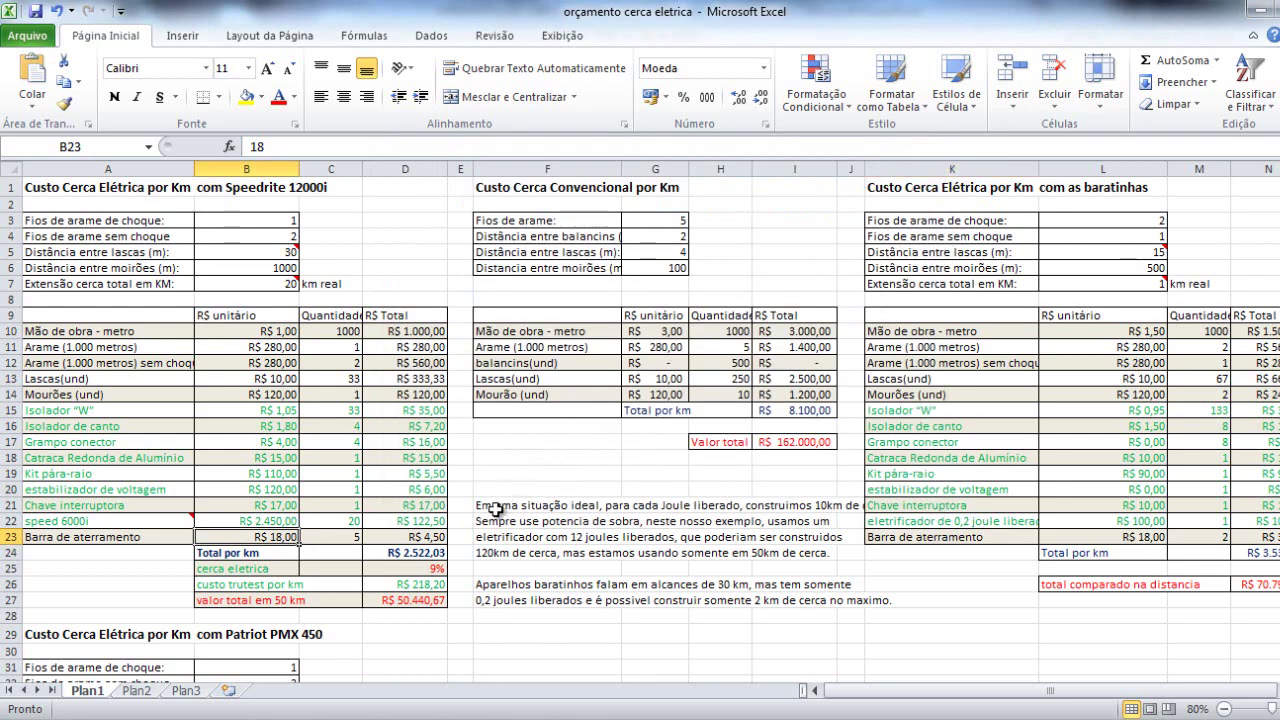
# Compare the total per km of the Speedrite and conventional fences, and check the shock wire count of the "baratinhas" fence.
pyautogui.click(439, 551)
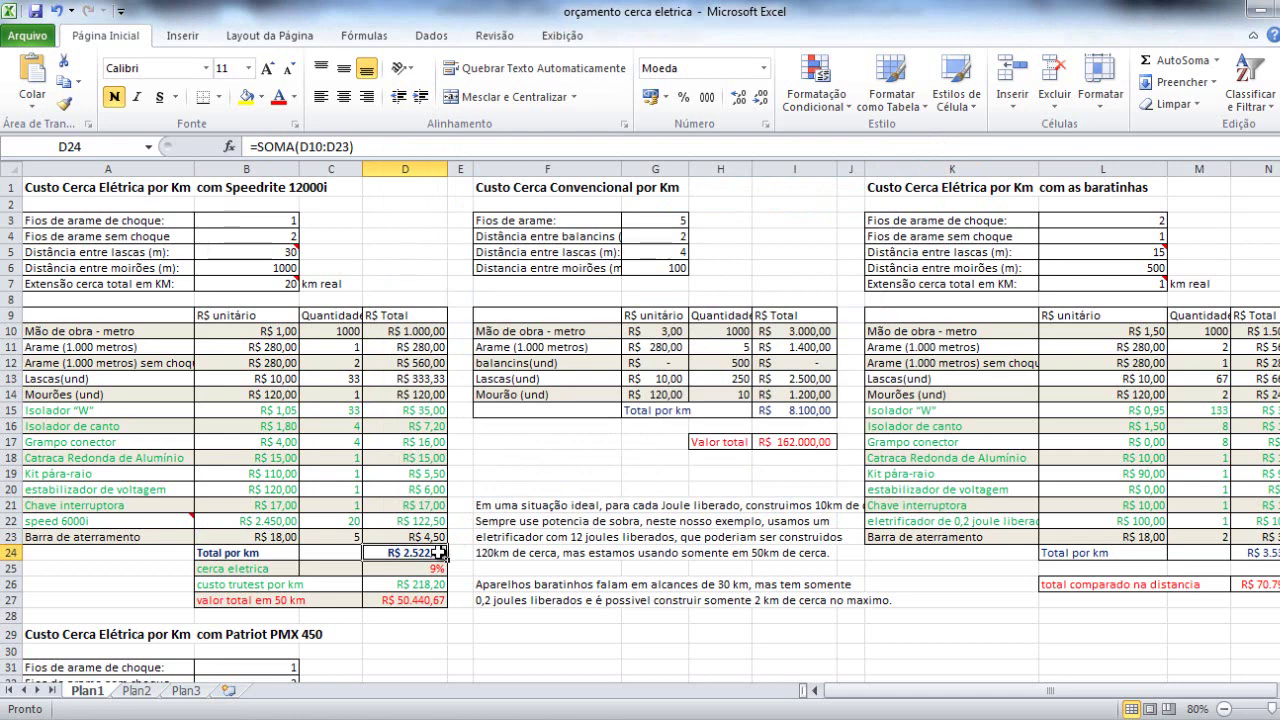
pyautogui.click(783, 411)
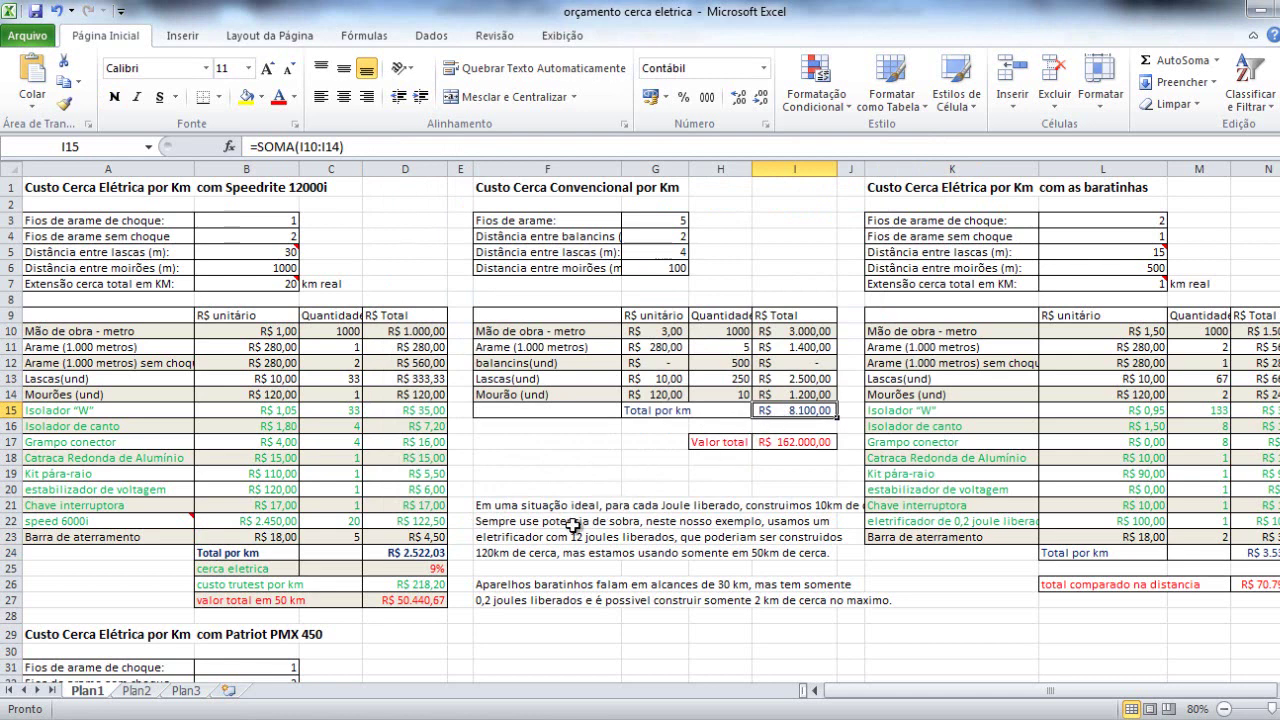
pyautogui.click(432, 552)
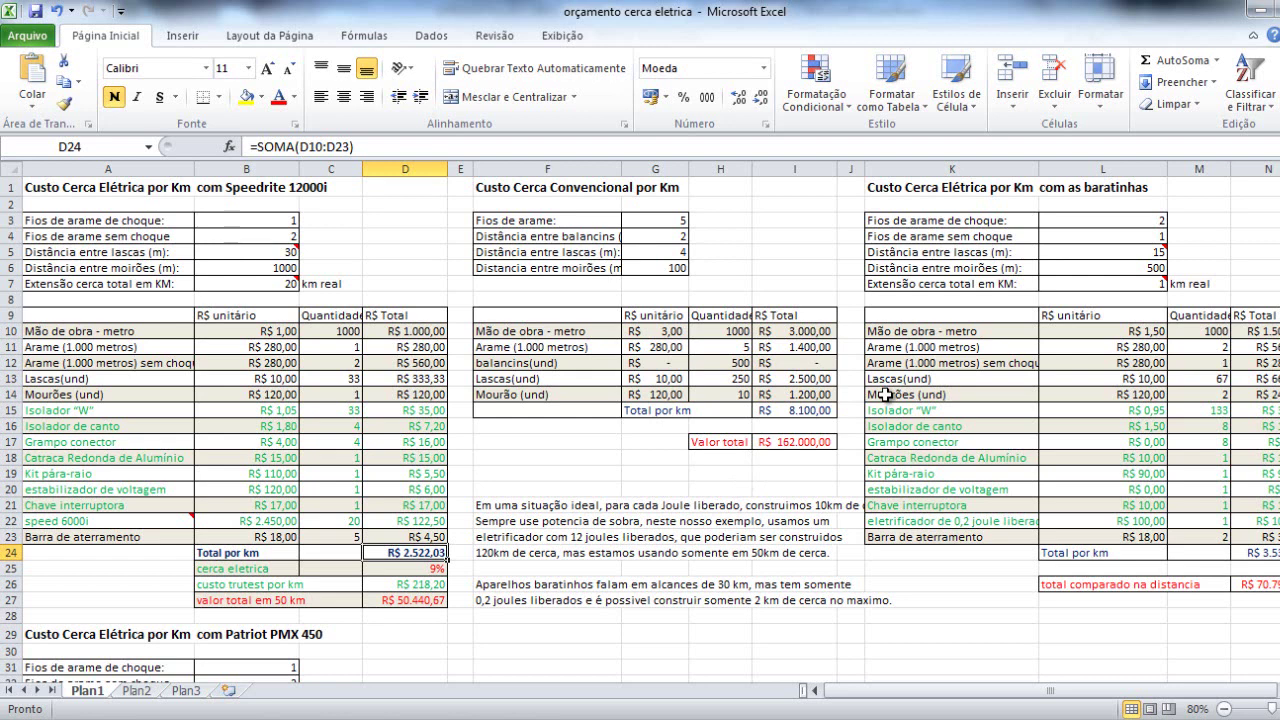
pyautogui.click(1083, 224)
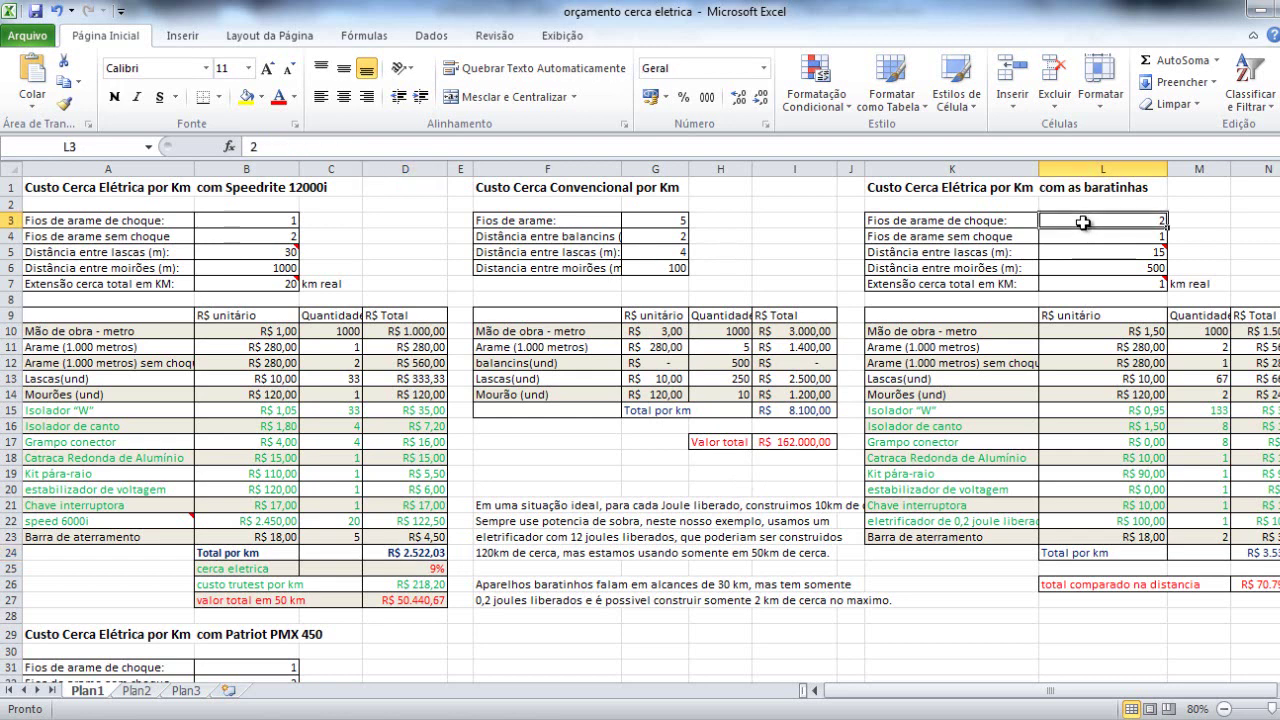
# Set the distance between lascas of the "baratinhas" fence to 10 m in cell L5, dismissing the Windows colour scheme dialog.
pyautogui.click(1090, 236)
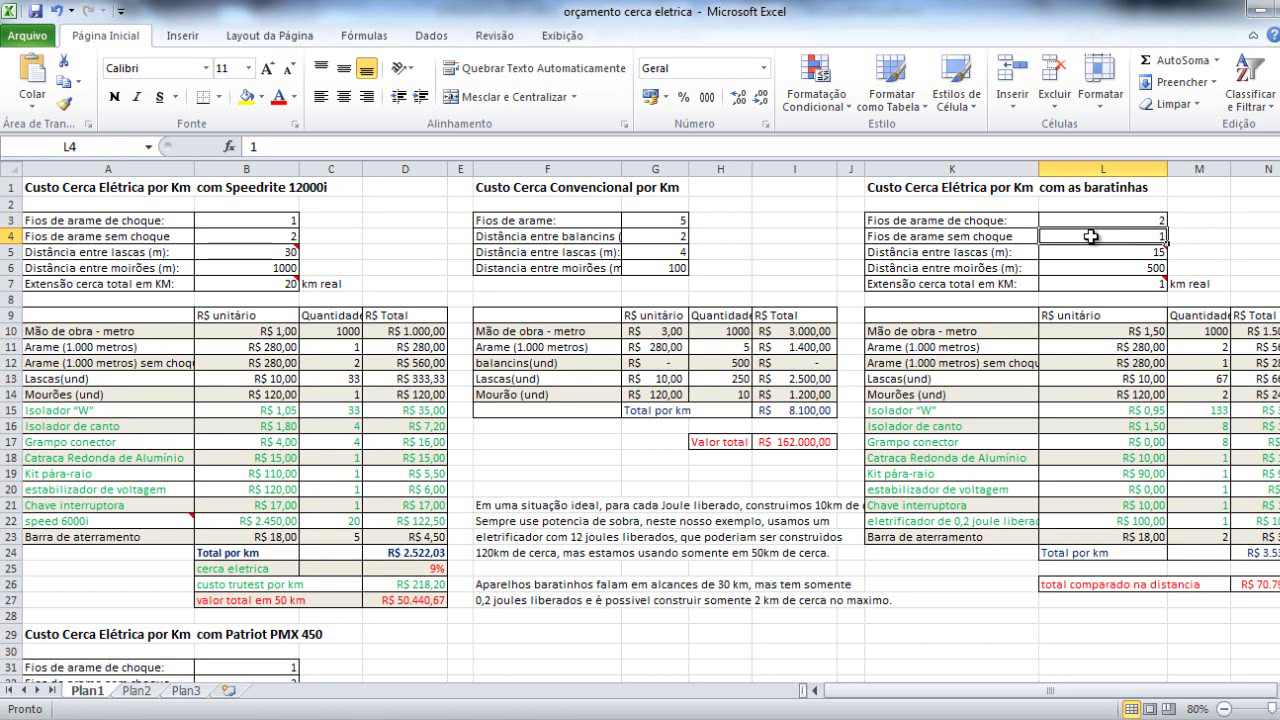
pyautogui.click(1094, 252)
pyautogui.write('10')
pyautogui.press('Return')
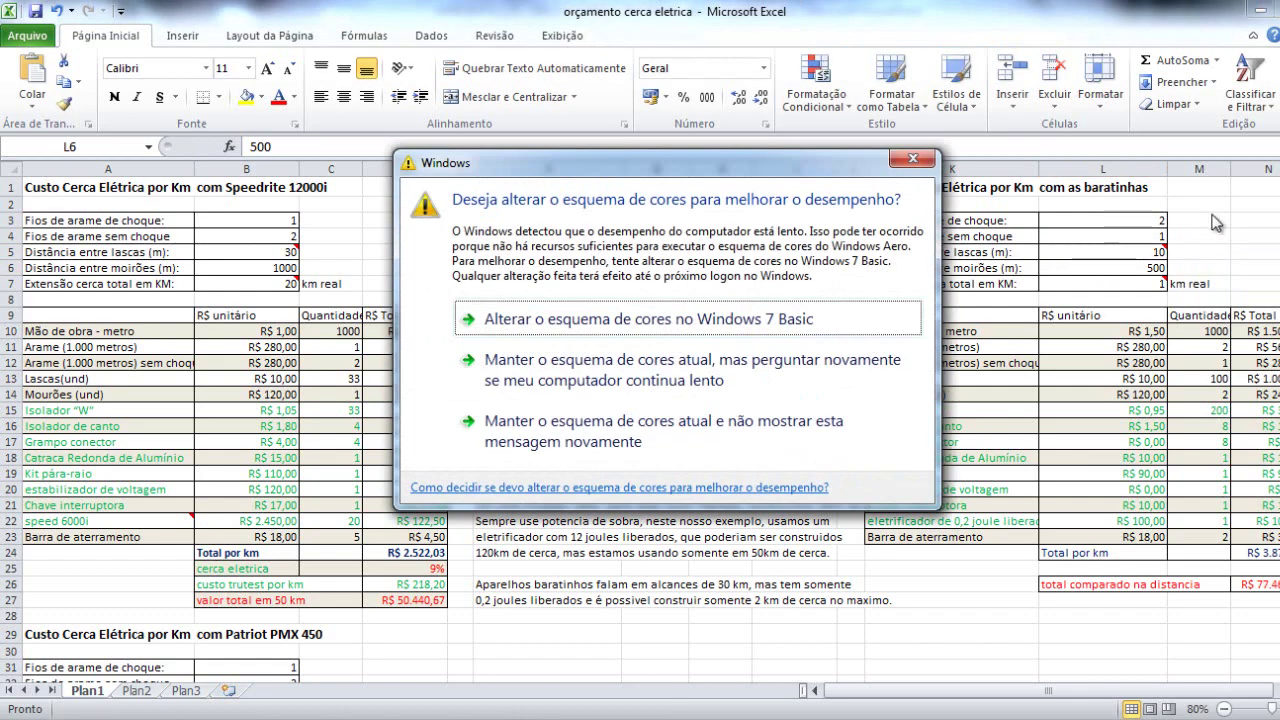
pyautogui.click(913, 163)
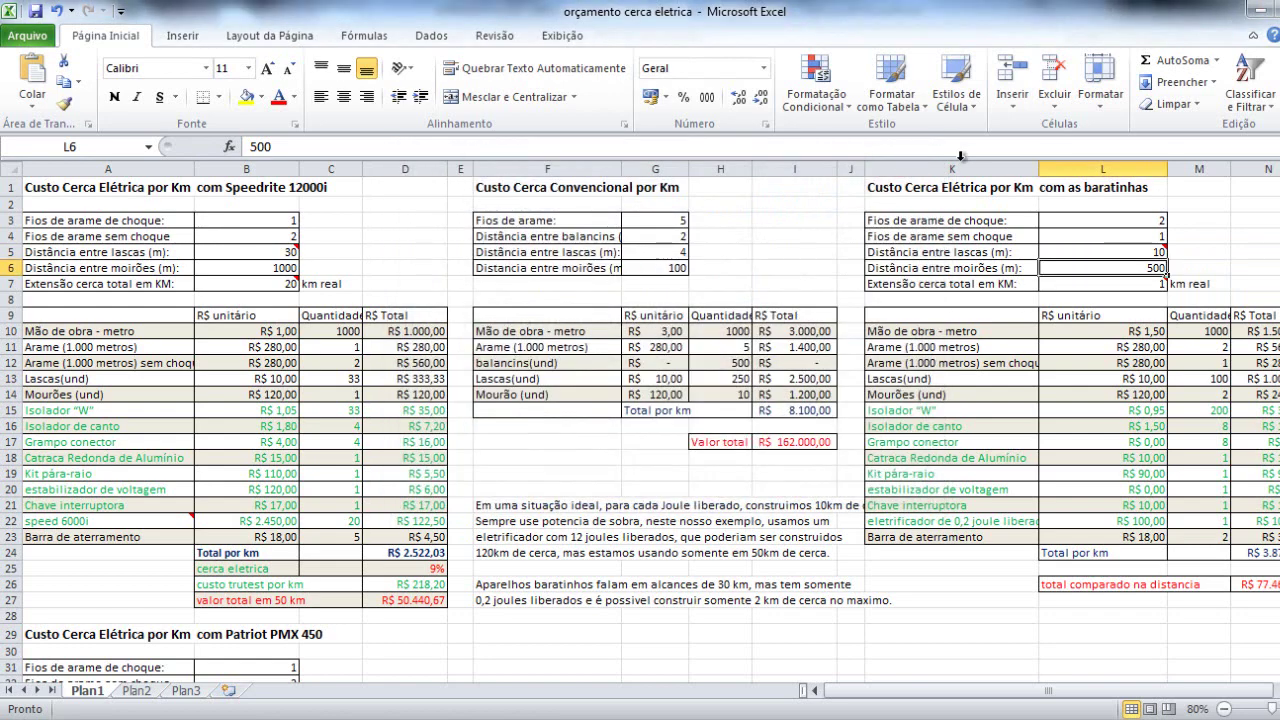
# Read the comments on lasca spacing and total length in the "baratinhas" table, and examine its labour, wire, lasca and mourão unit prices.
pyautogui.moveTo(1094, 256)
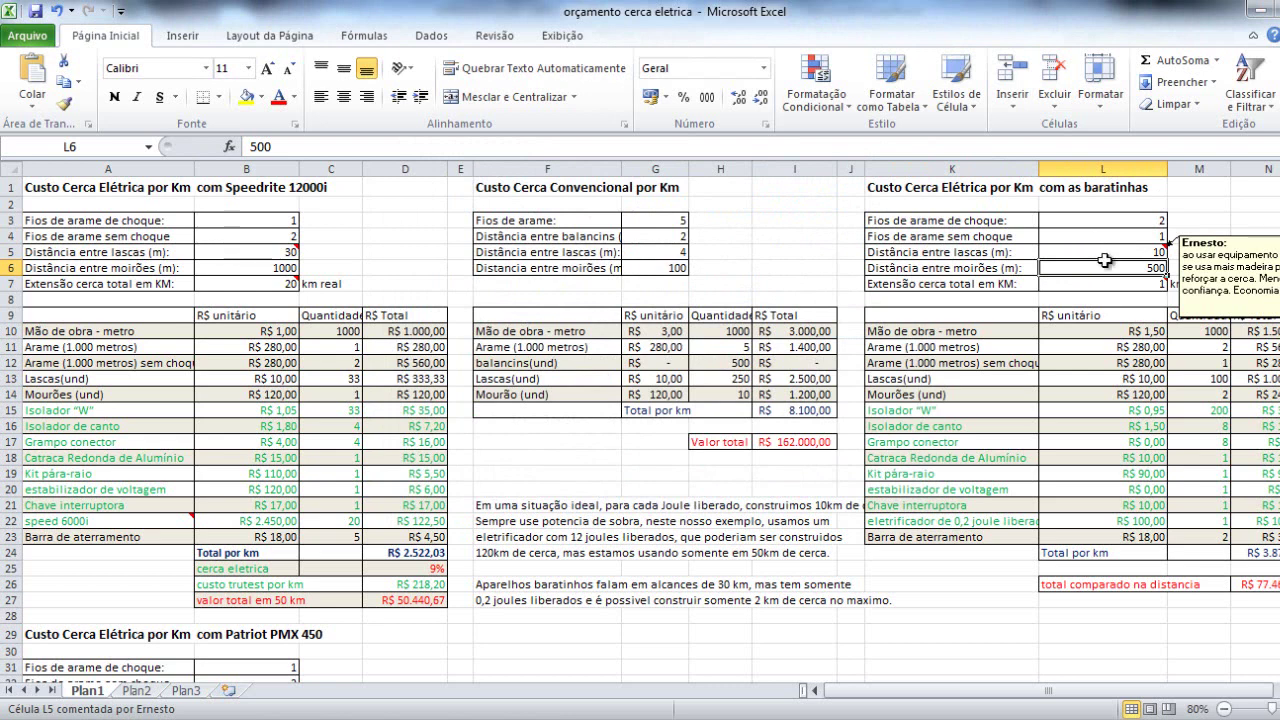
pyautogui.click(1114, 284)
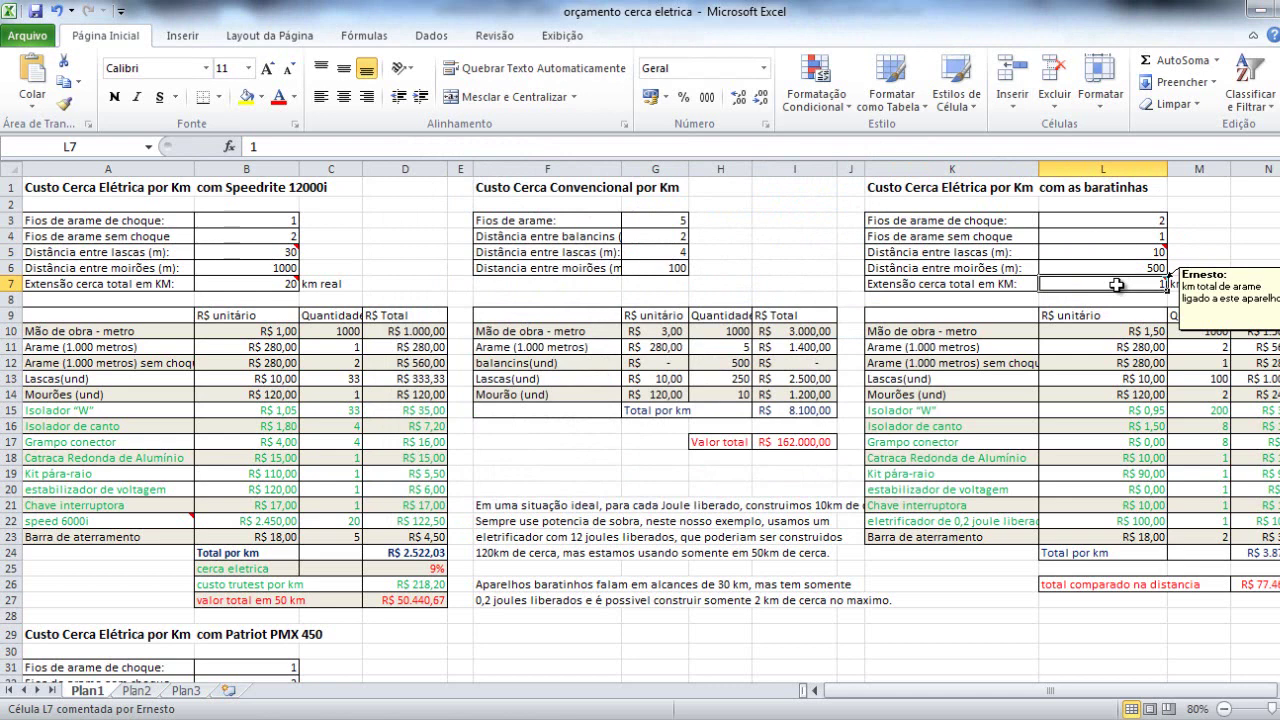
pyautogui.click(1116, 331)
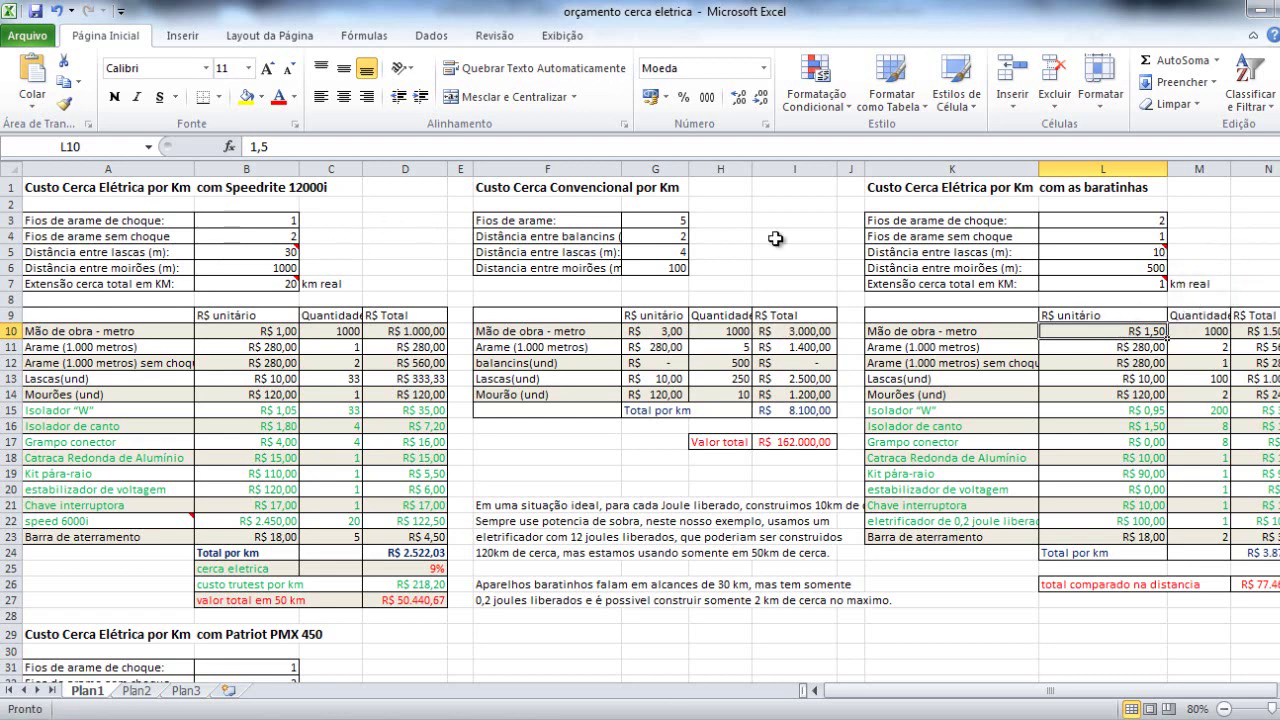
pyautogui.click(1141, 348)
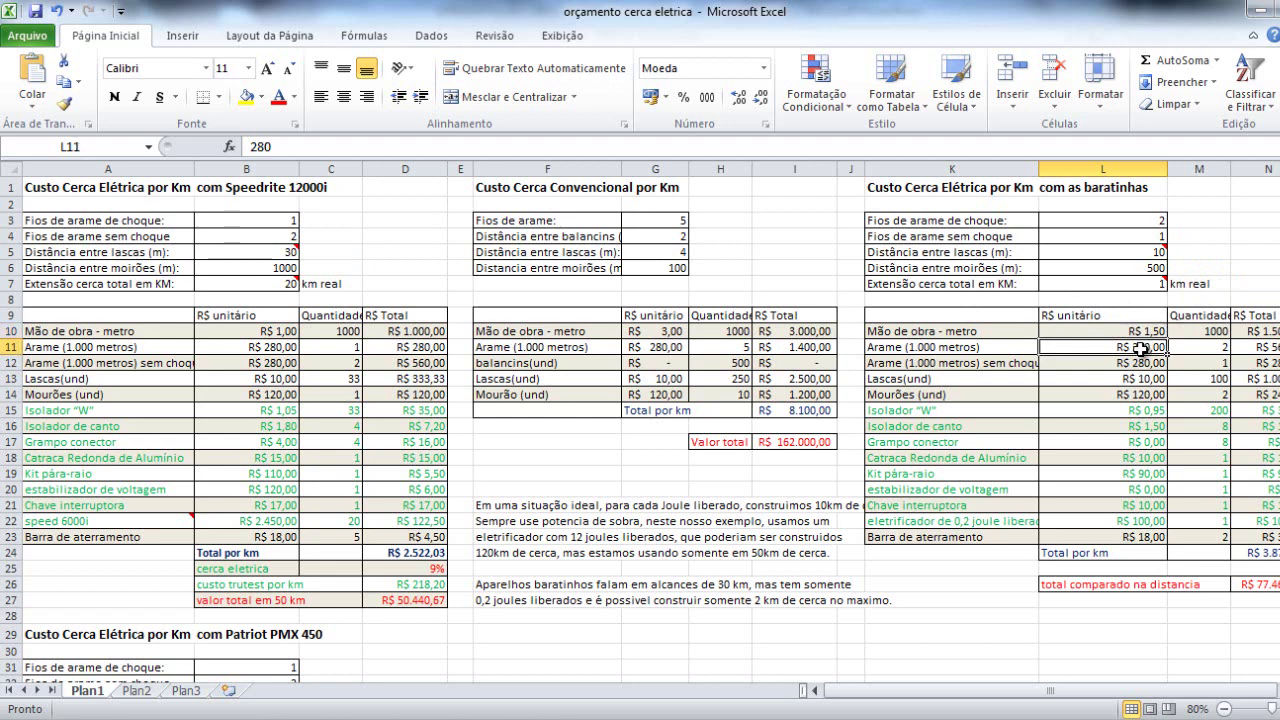
pyautogui.press('Down')
pyautogui.press('Down')
pyautogui.press('Down')
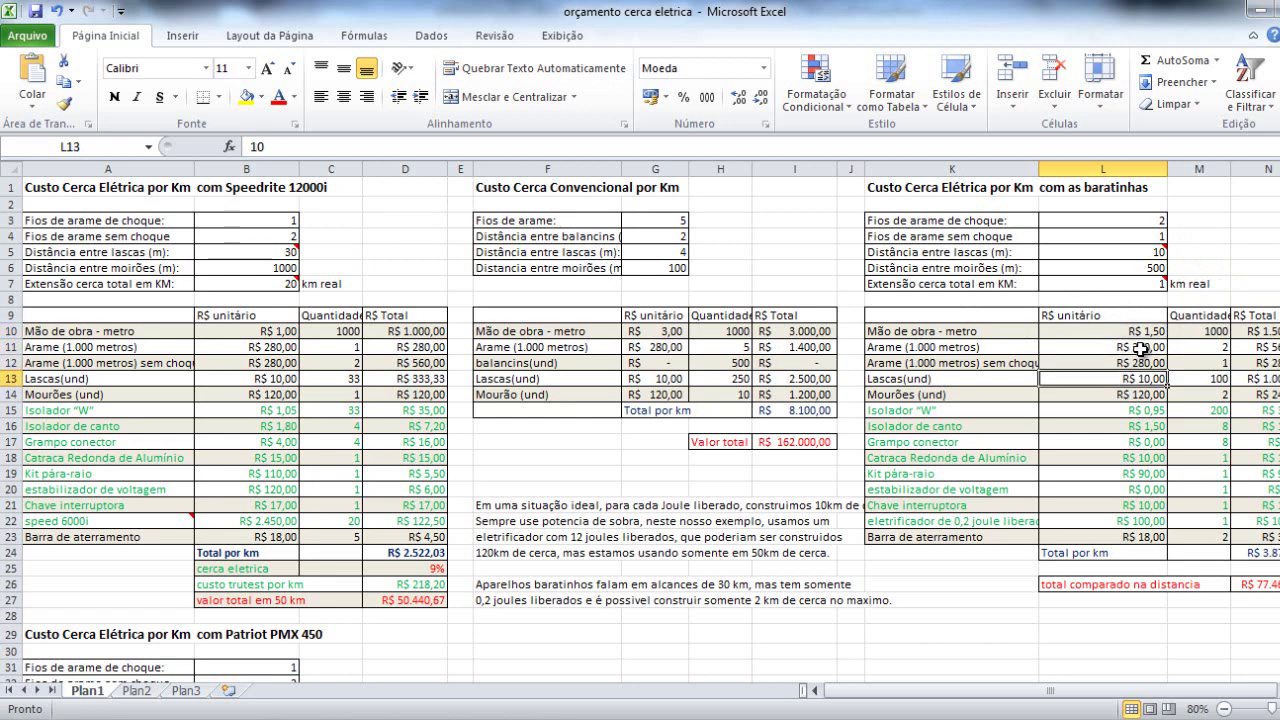
pyautogui.press('Down')
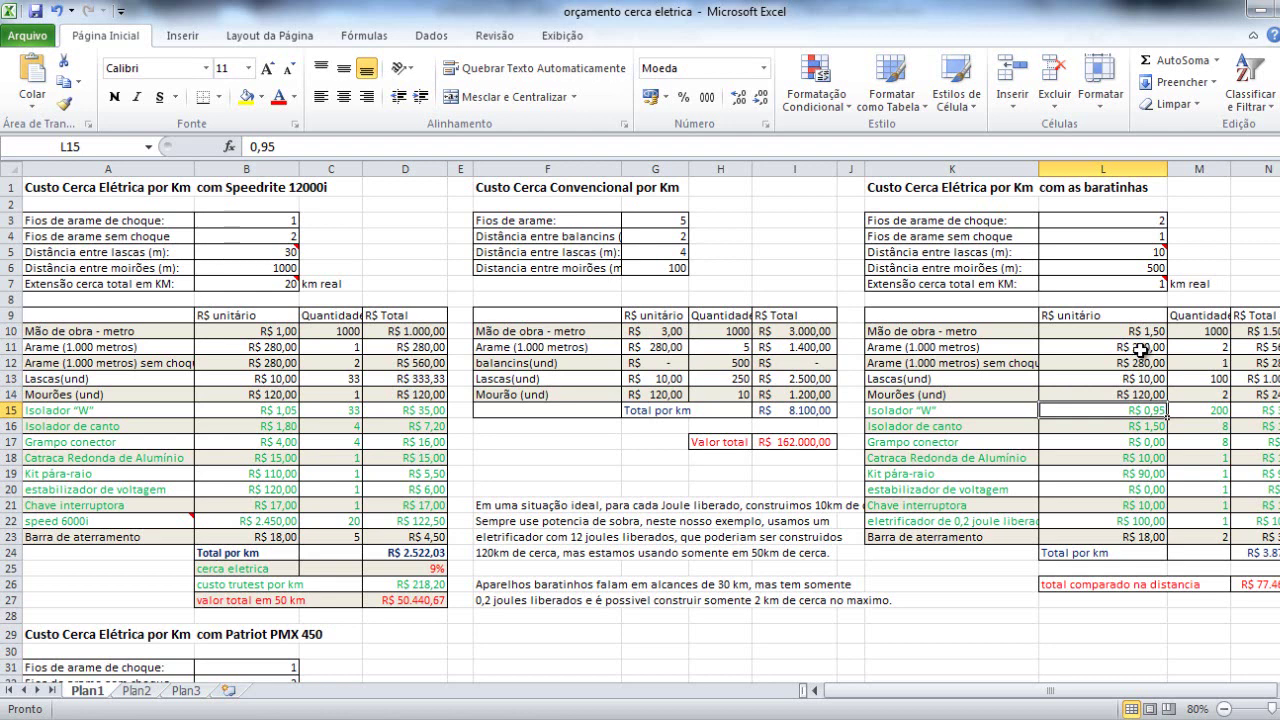
# Check the unit prices of the corner insulator, clamp, voltage stabilizer and lightning kit of the "baratinhas" fence, dismissing the Windows colour scheme dialog.
pyautogui.click(1155, 425)
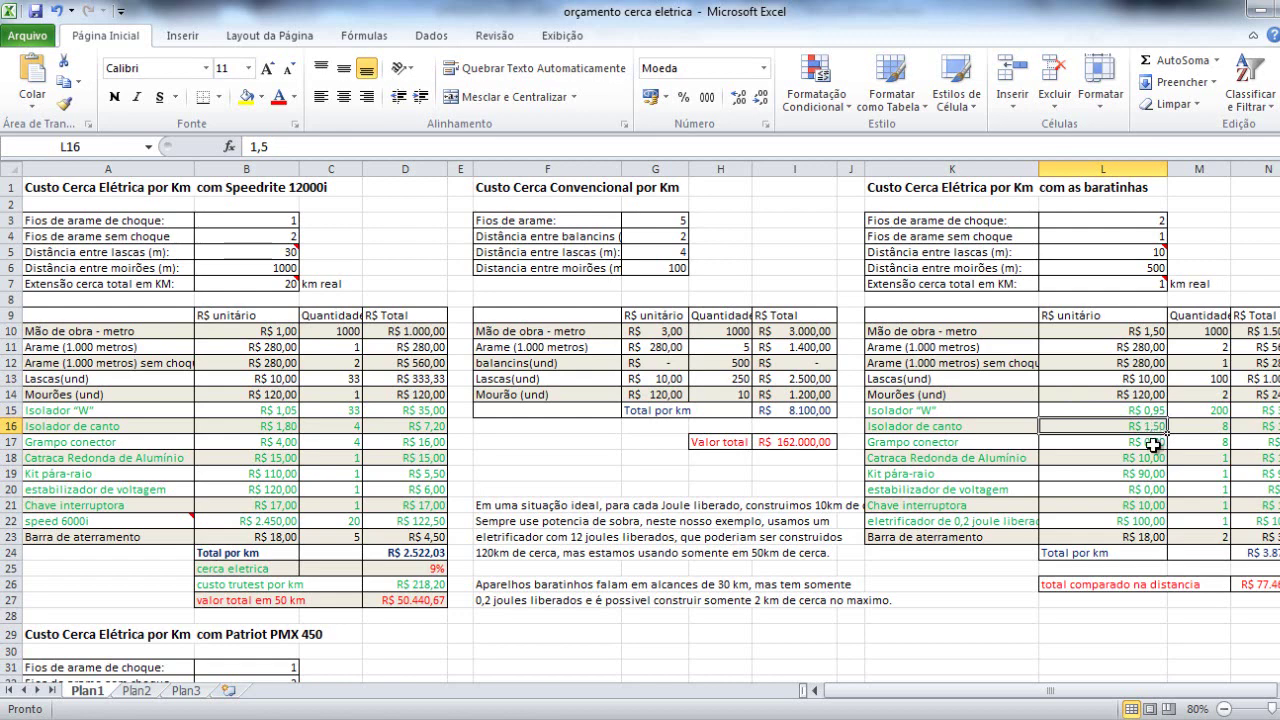
pyautogui.click(1155, 442)
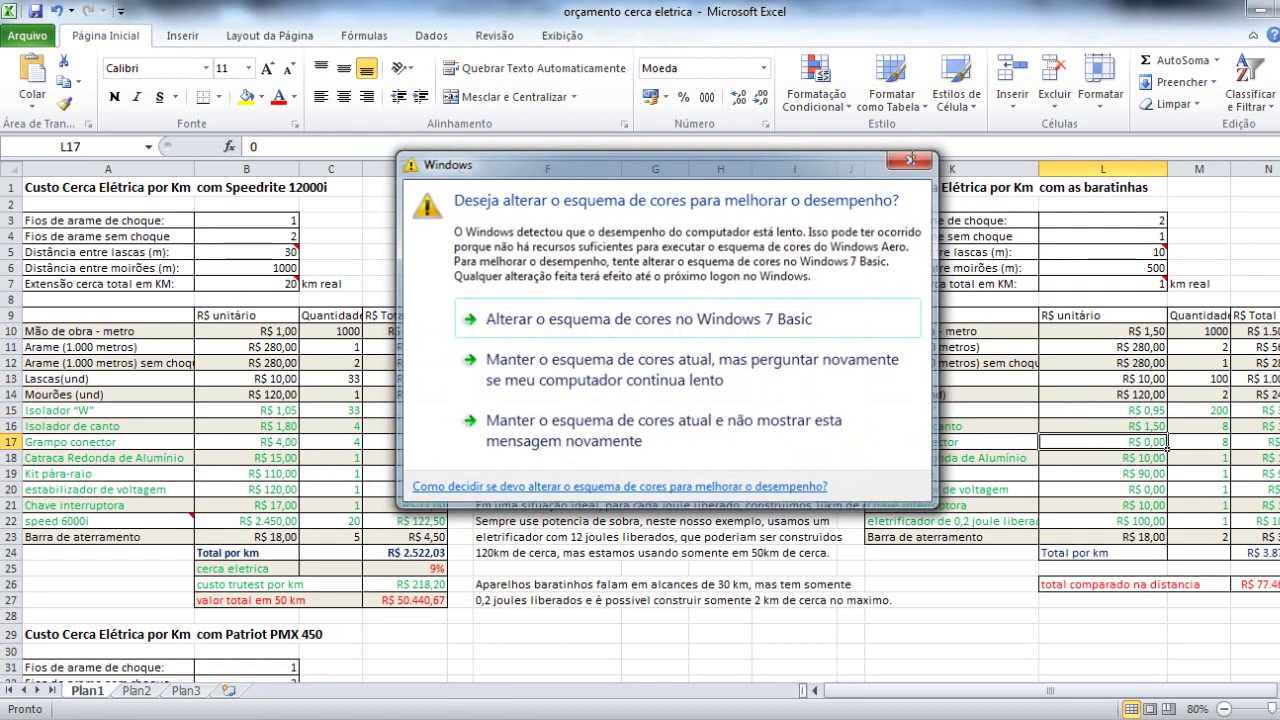
pyautogui.click(910, 160)
pyautogui.click(1140, 492)
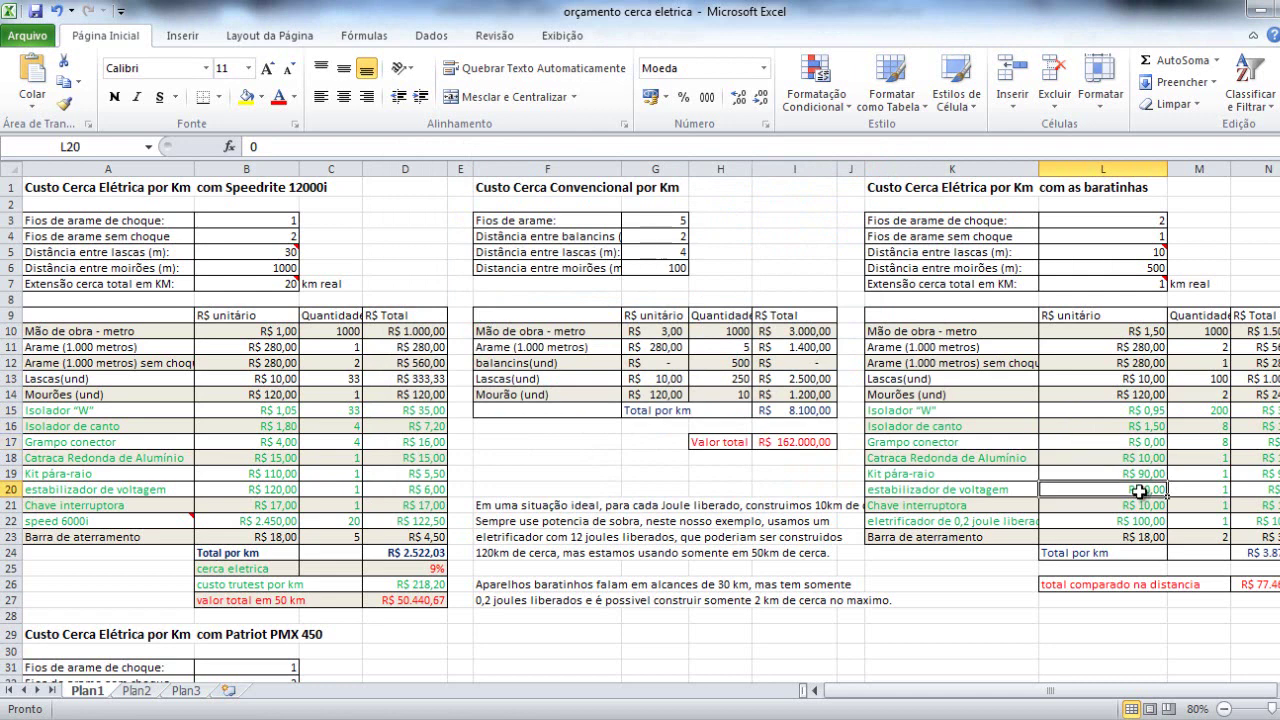
pyautogui.click(1145, 476)
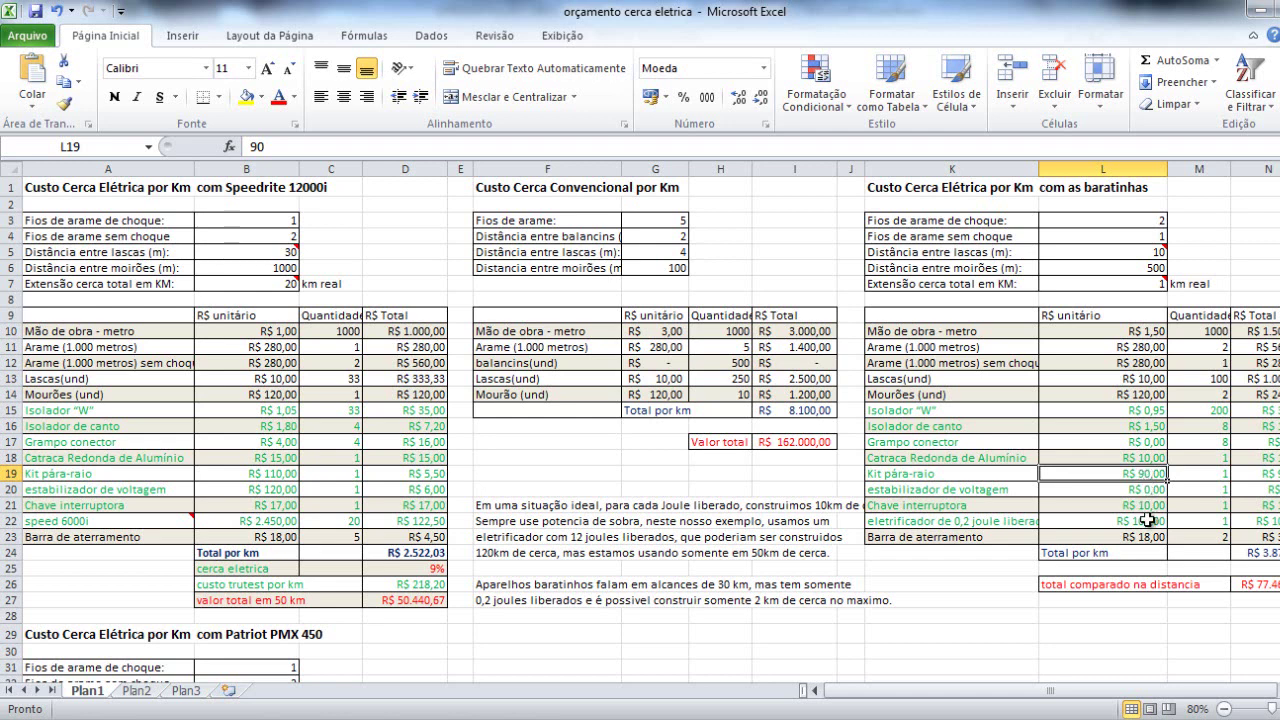
# Examine the 0.2 joule energizer's unit price and quantity, and compare its total per km with the Speedrite energizer's.
pyautogui.click(1145, 520)
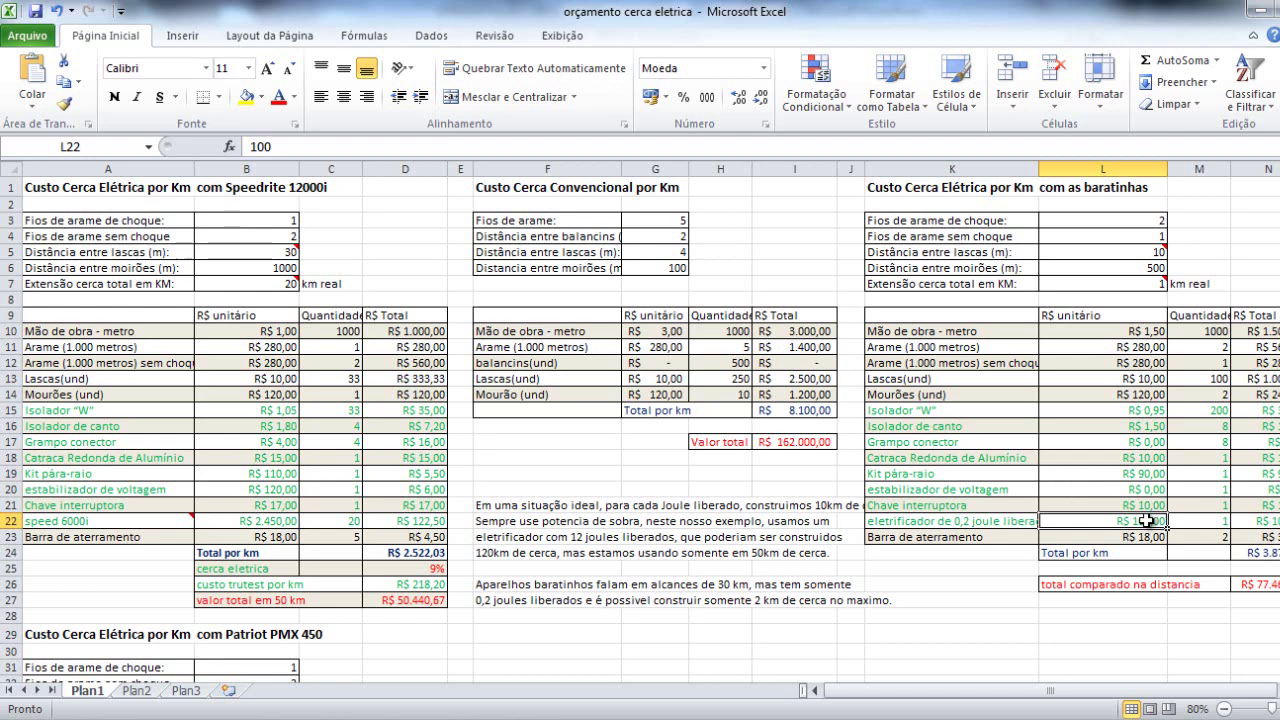
pyautogui.click(1198, 521)
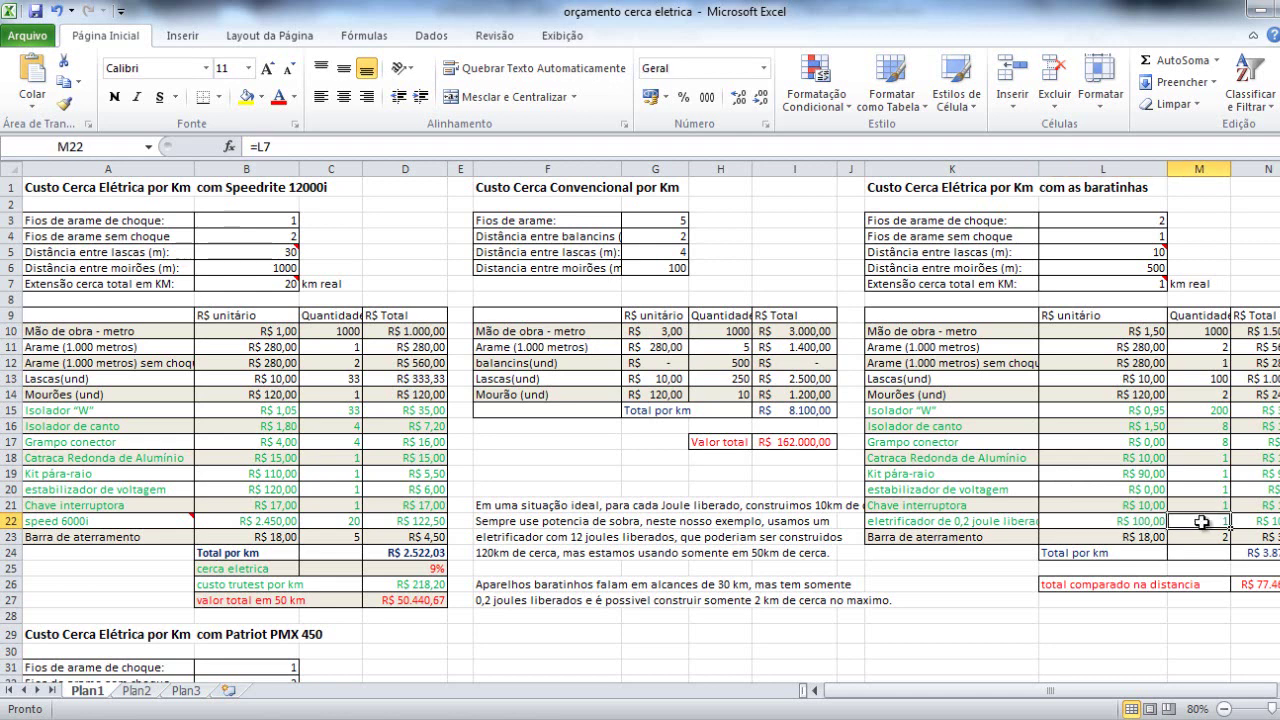
pyautogui.click(1263, 521)
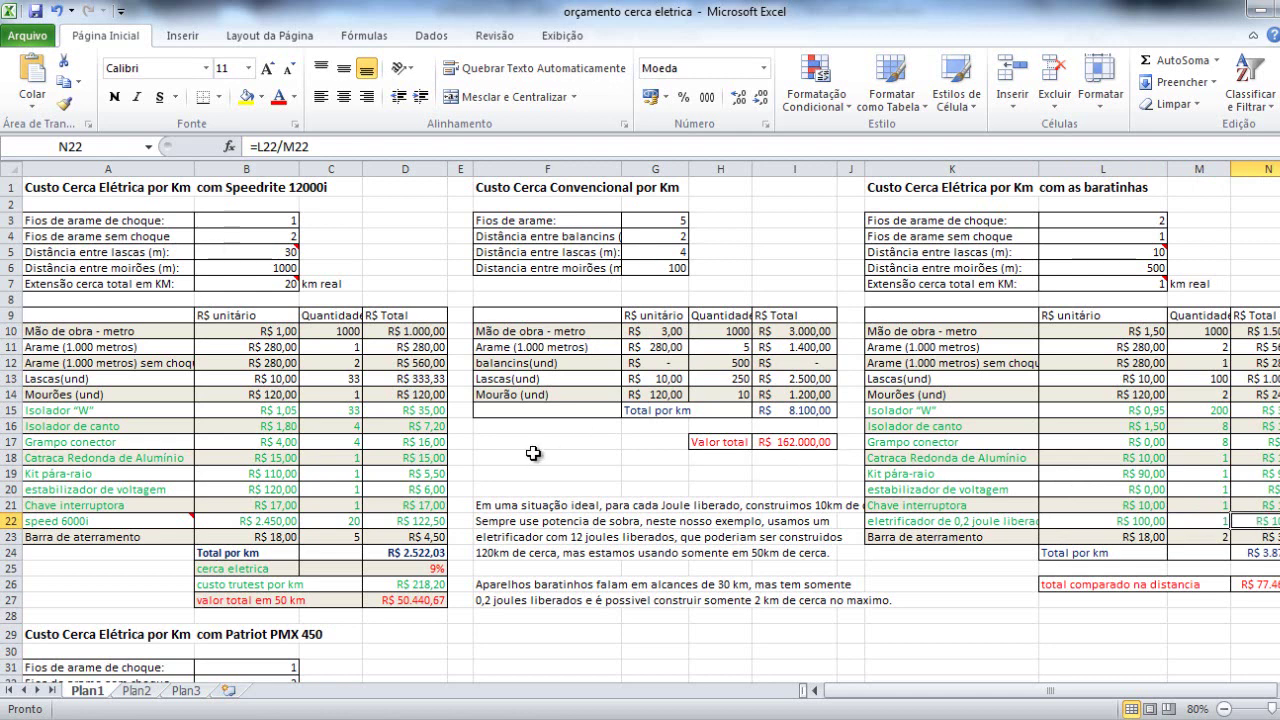
pyautogui.click(417, 521)
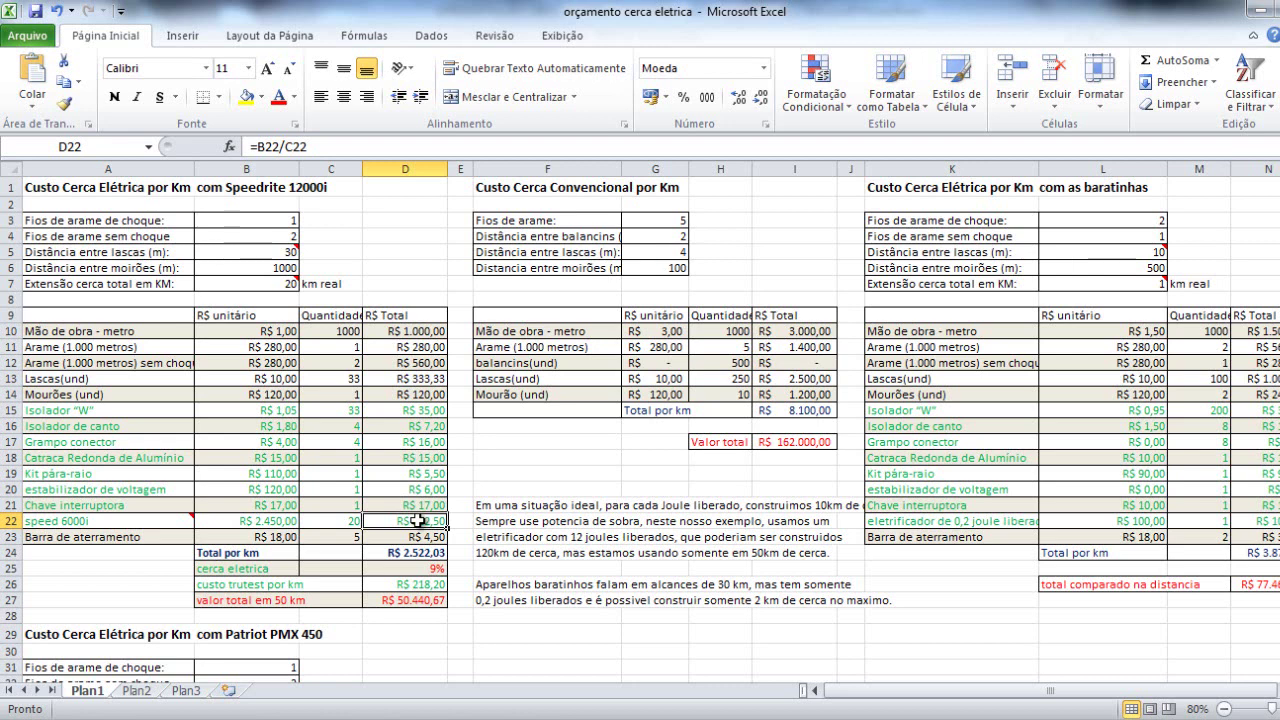
pyautogui.click(1264, 520)
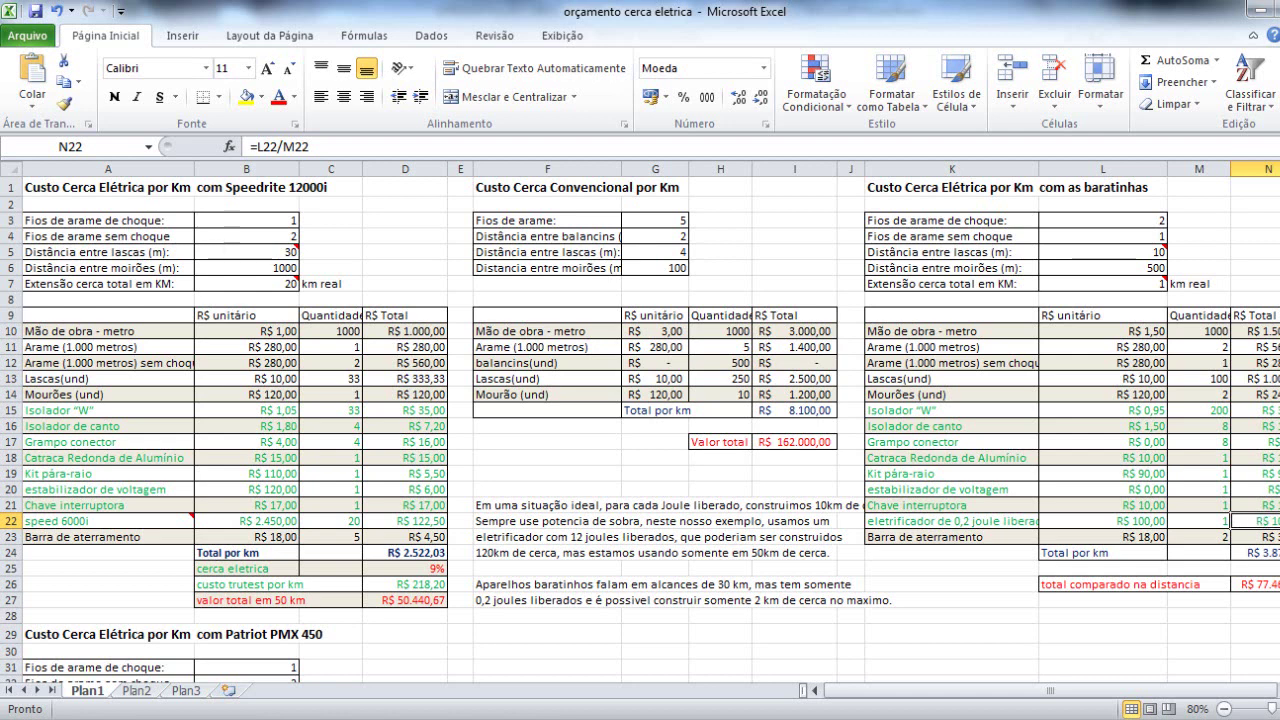
# Compare the total per km of the "baratinhas" and Speedrite fences and check the Speedrite electric share, dismissing the Windows colour scheme dialog.
pyautogui.click(1255, 552)
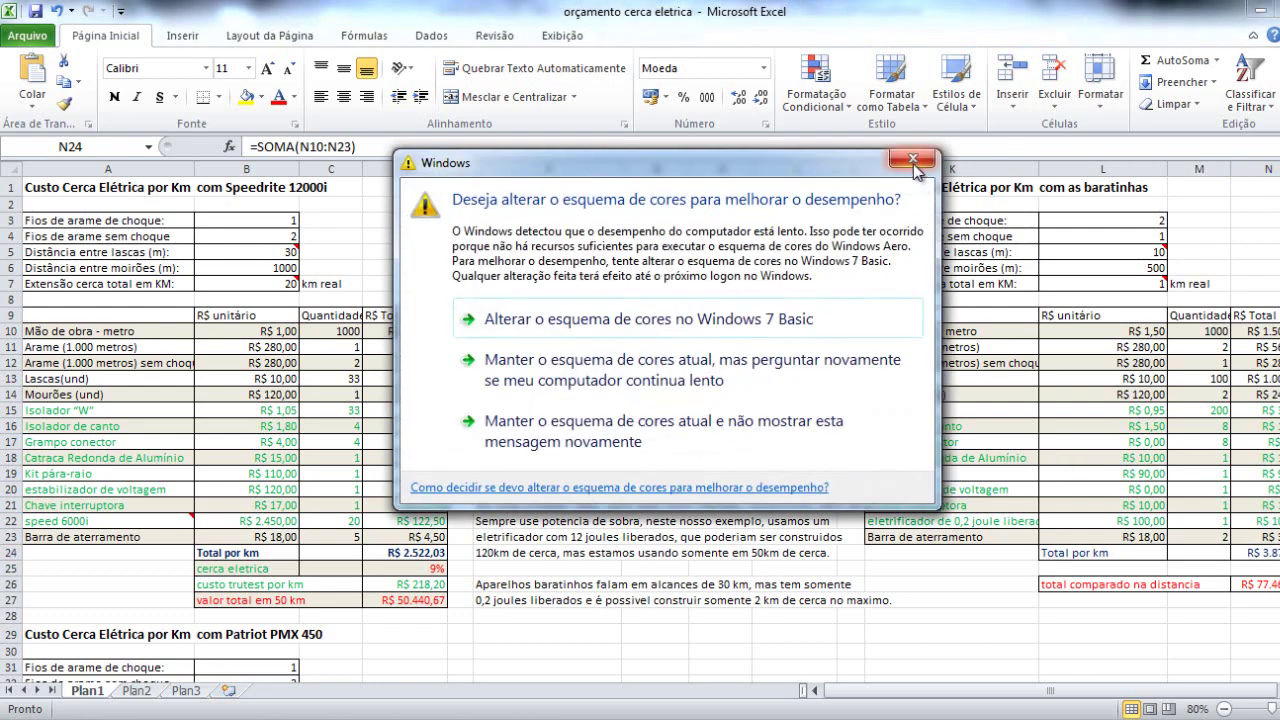
pyautogui.click(913, 158)
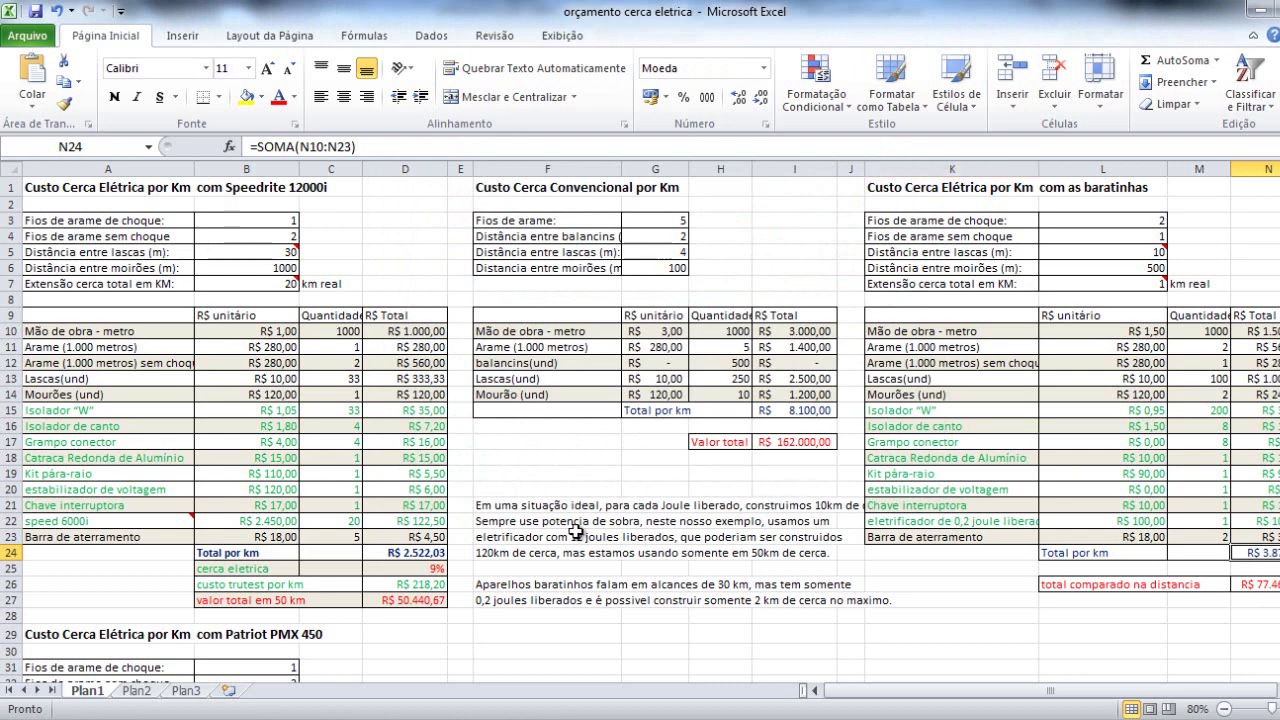
pyautogui.click(437, 552)
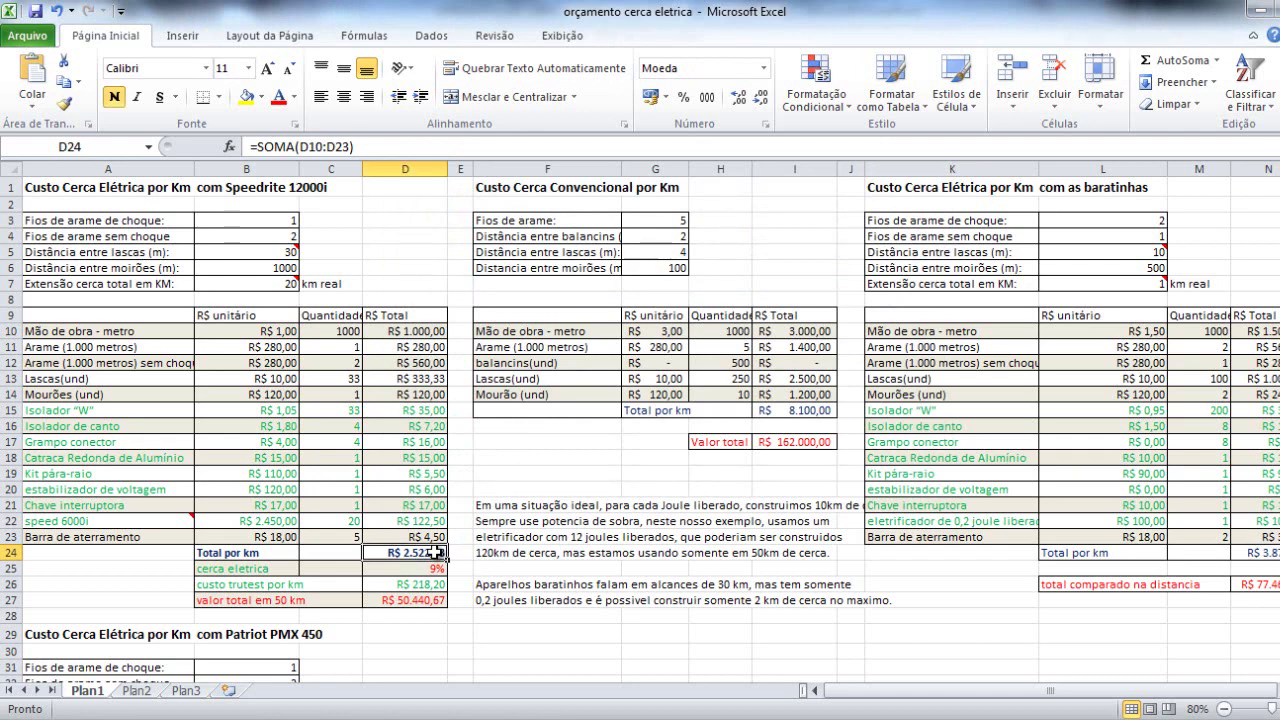
pyautogui.click(438, 567)
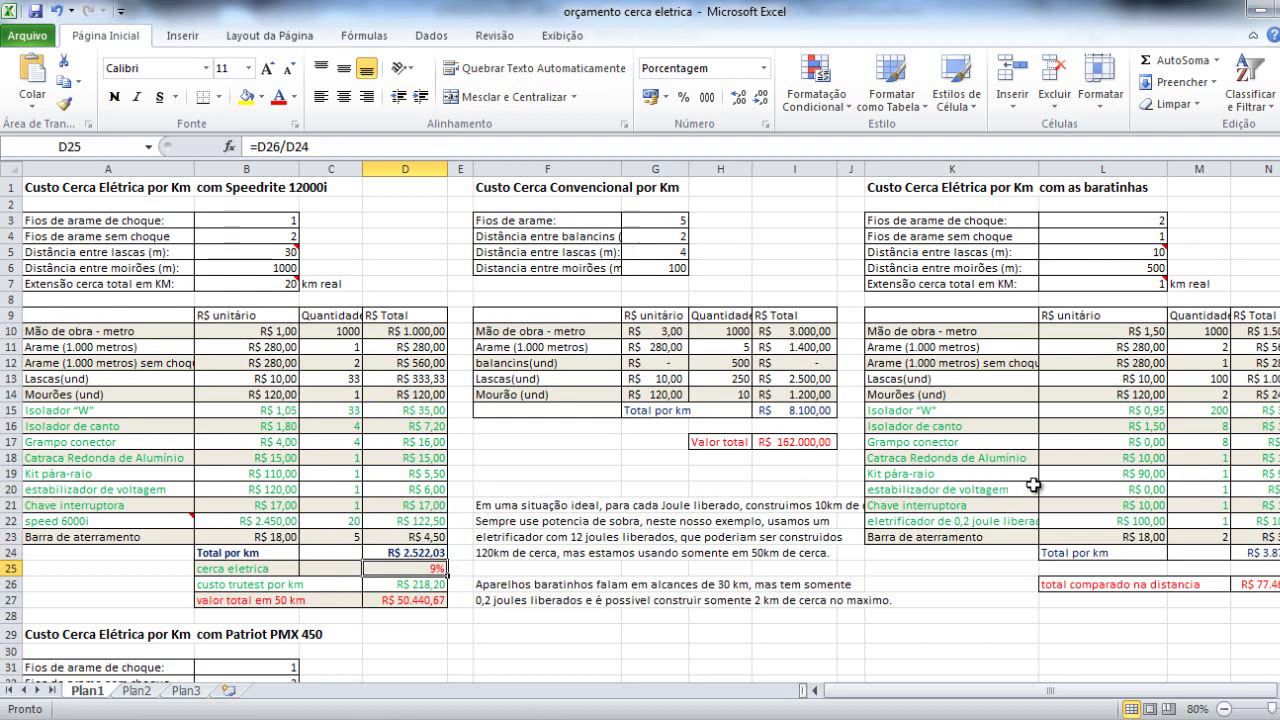
pyautogui.click(1266, 552)
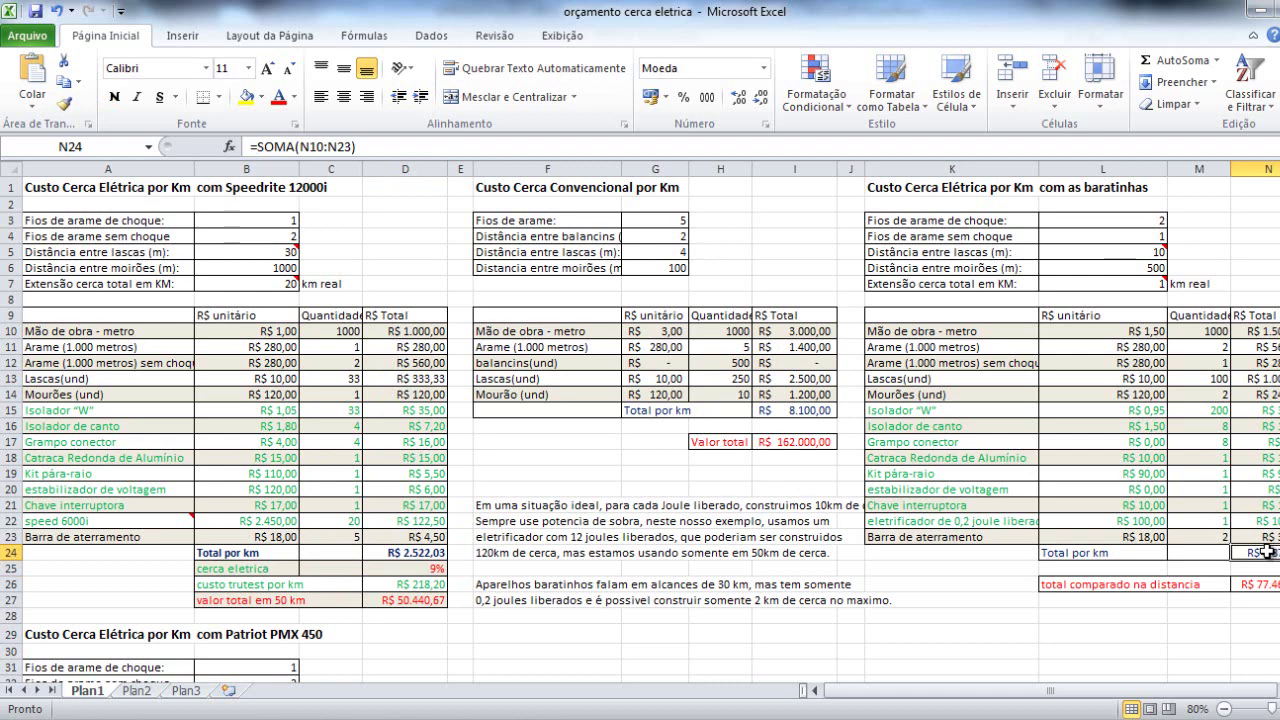
# Check the "baratinhas" energizer total and compare the lascas total of the "baratinhas" fence with the Speedrite fence's.
pyautogui.click(1274, 520)
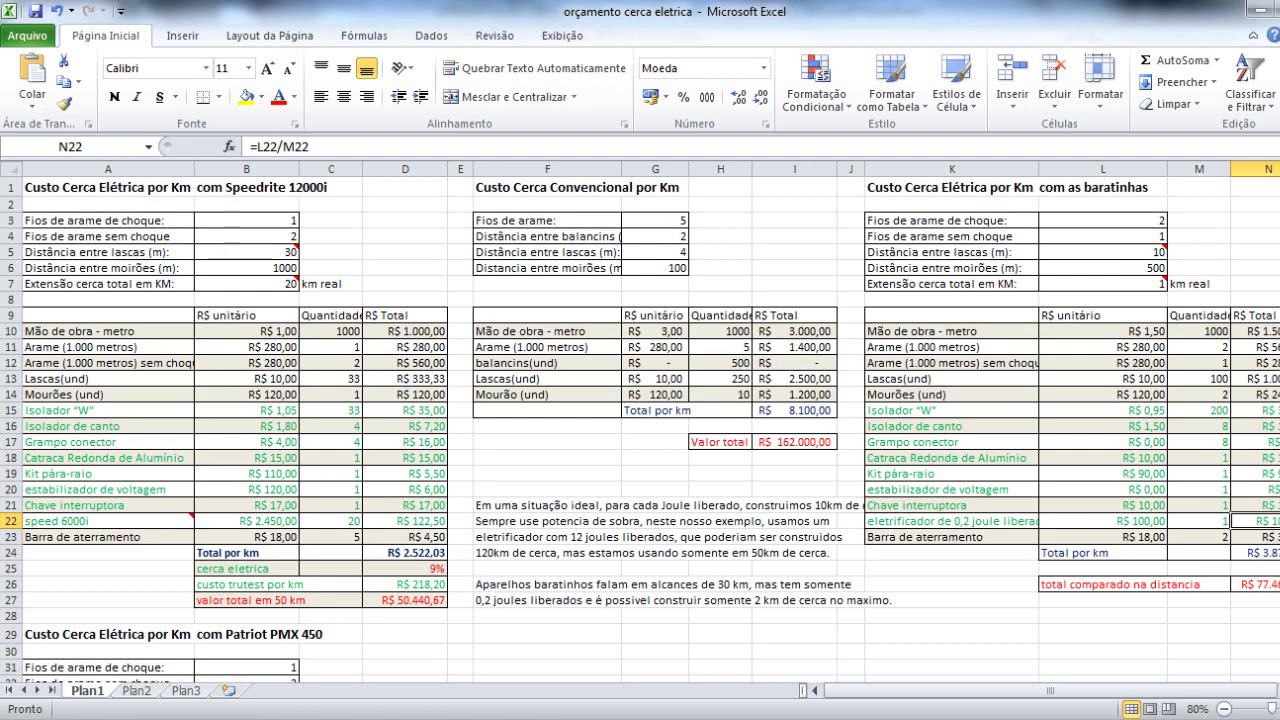
pyautogui.click(1276, 379)
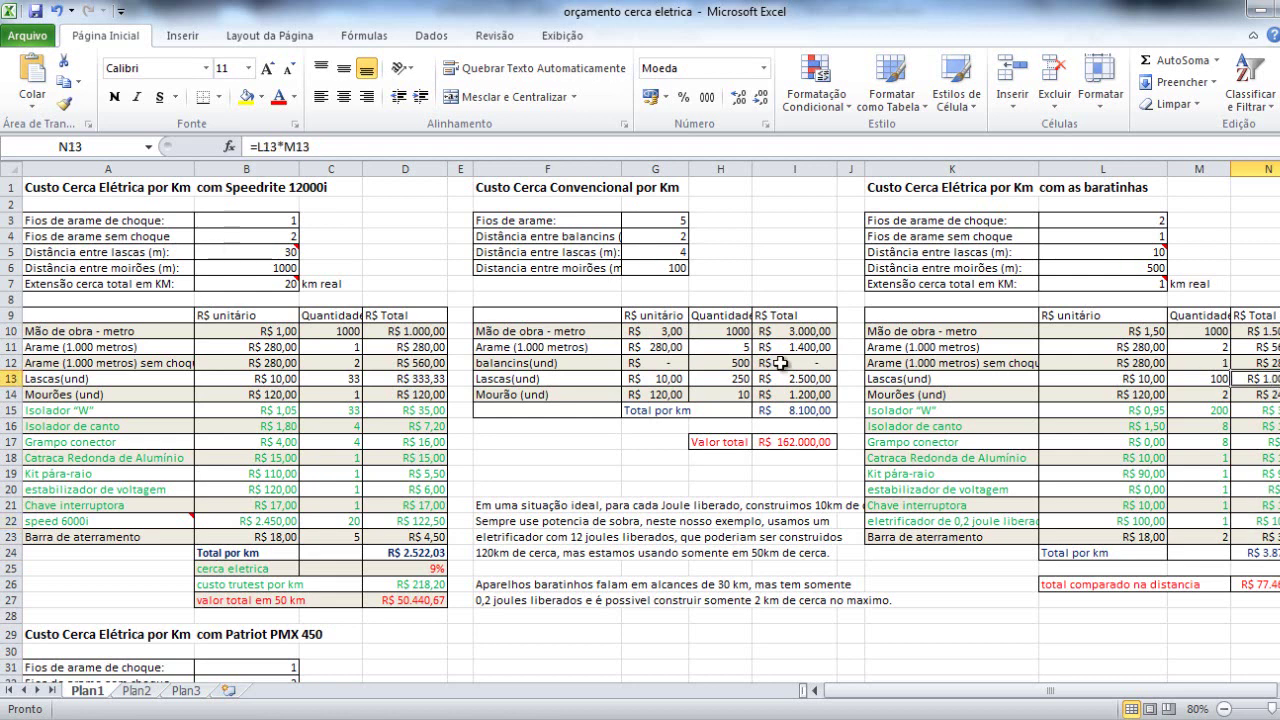
pyautogui.click(432, 381)
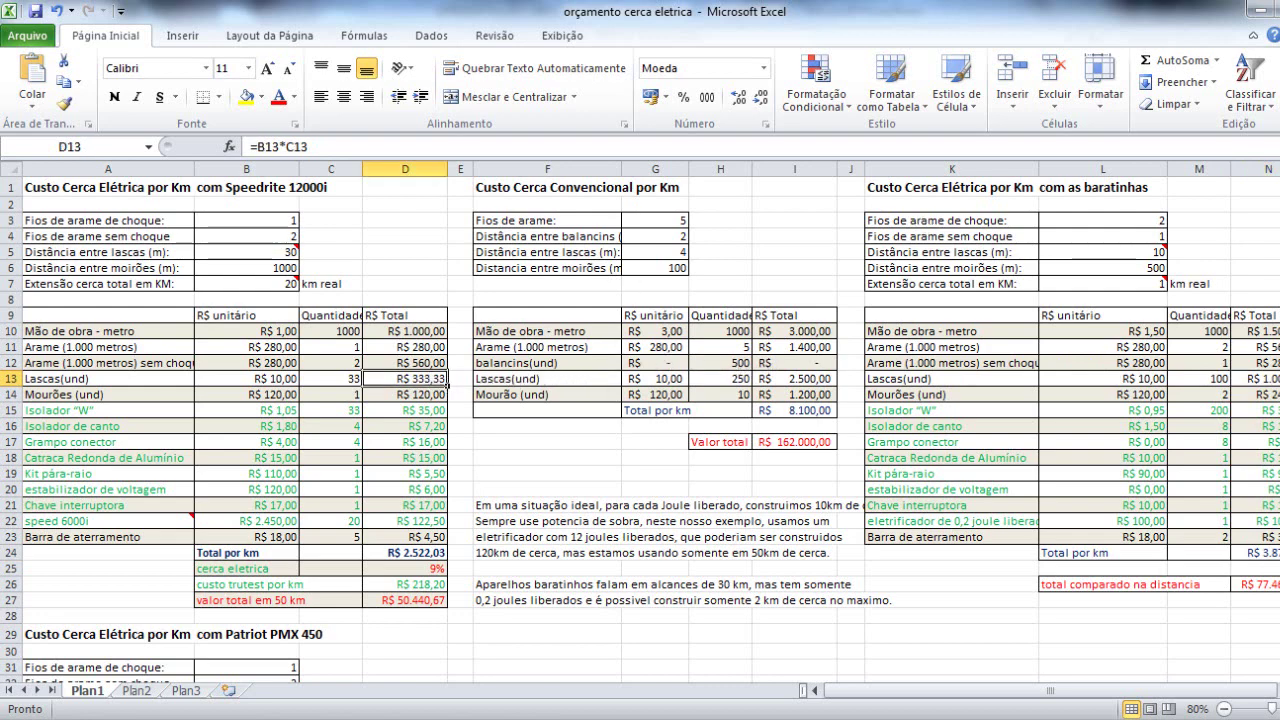
# Set the unit price of both wire items in the Patriot PMX 450 table, cells B39 and B40, to 280.
pyautogui.moveTo(1275, 272); pyautogui.dragTo(1275, 290)
pyautogui.moveTo(1275, 460); pyautogui.dragTo(1275, 464)
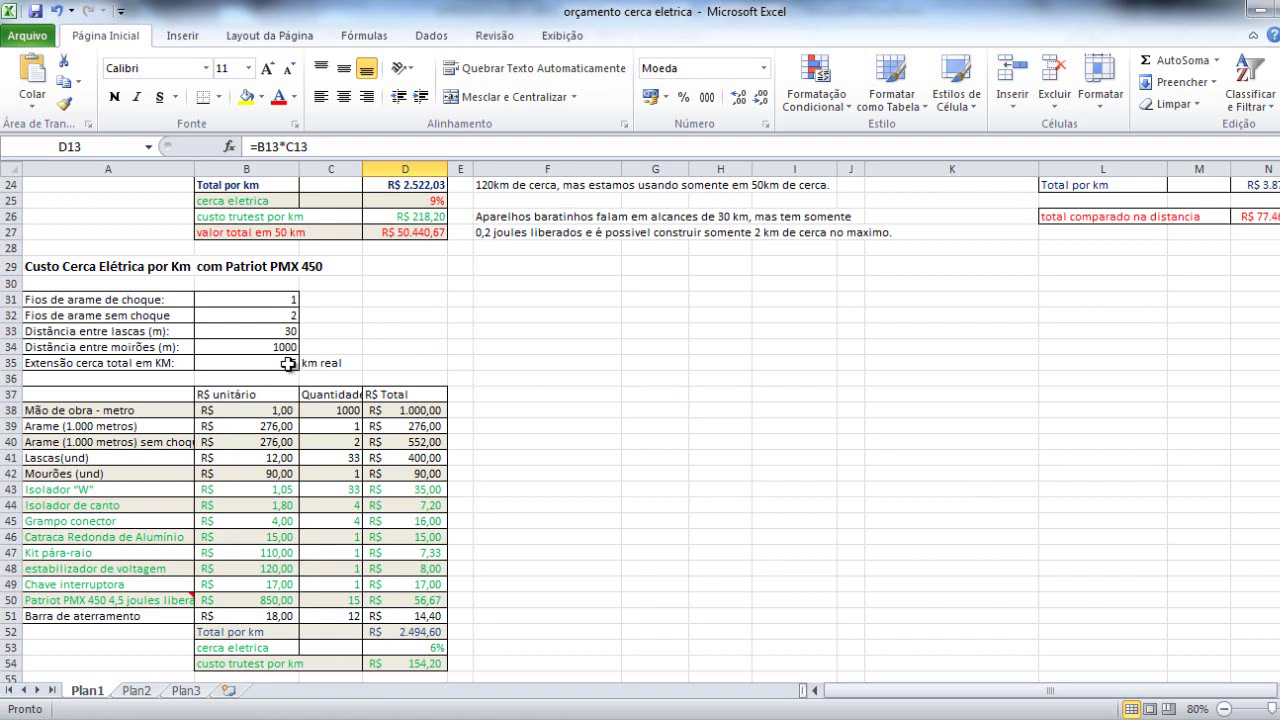
pyautogui.click(283, 410)
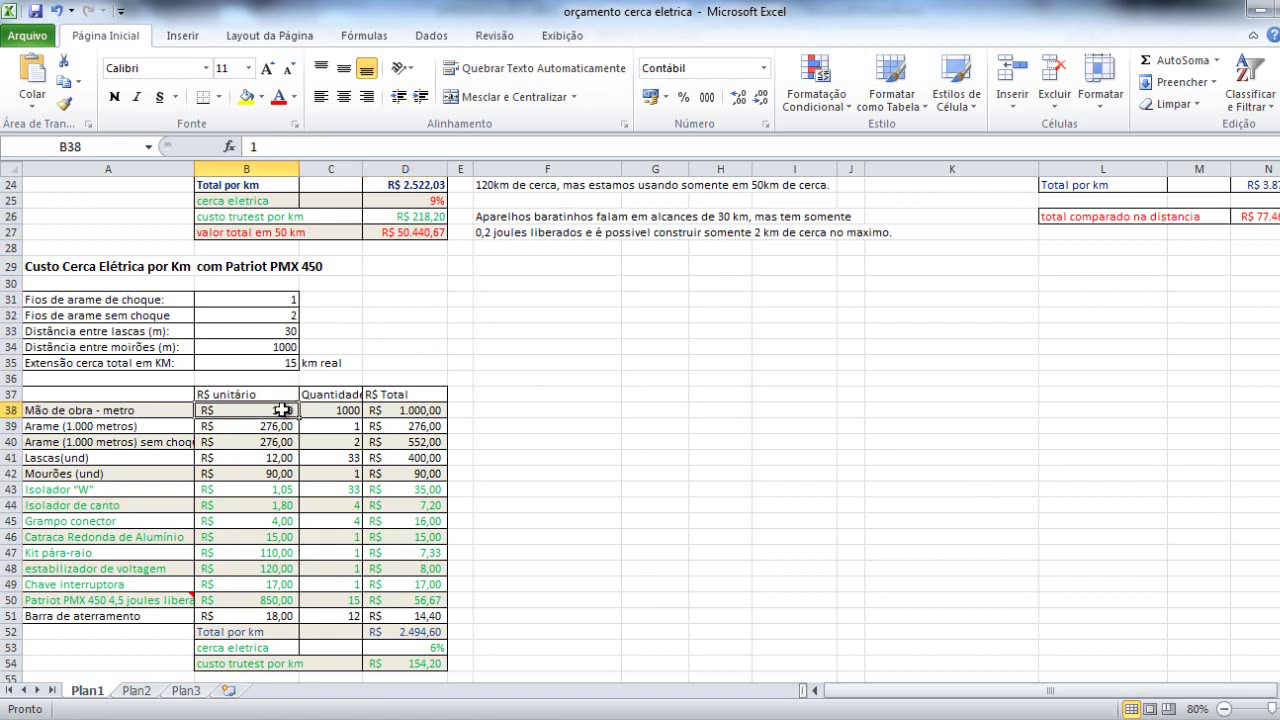
pyautogui.click(283, 426)
pyautogui.write('280')
pyautogui.press('Return')
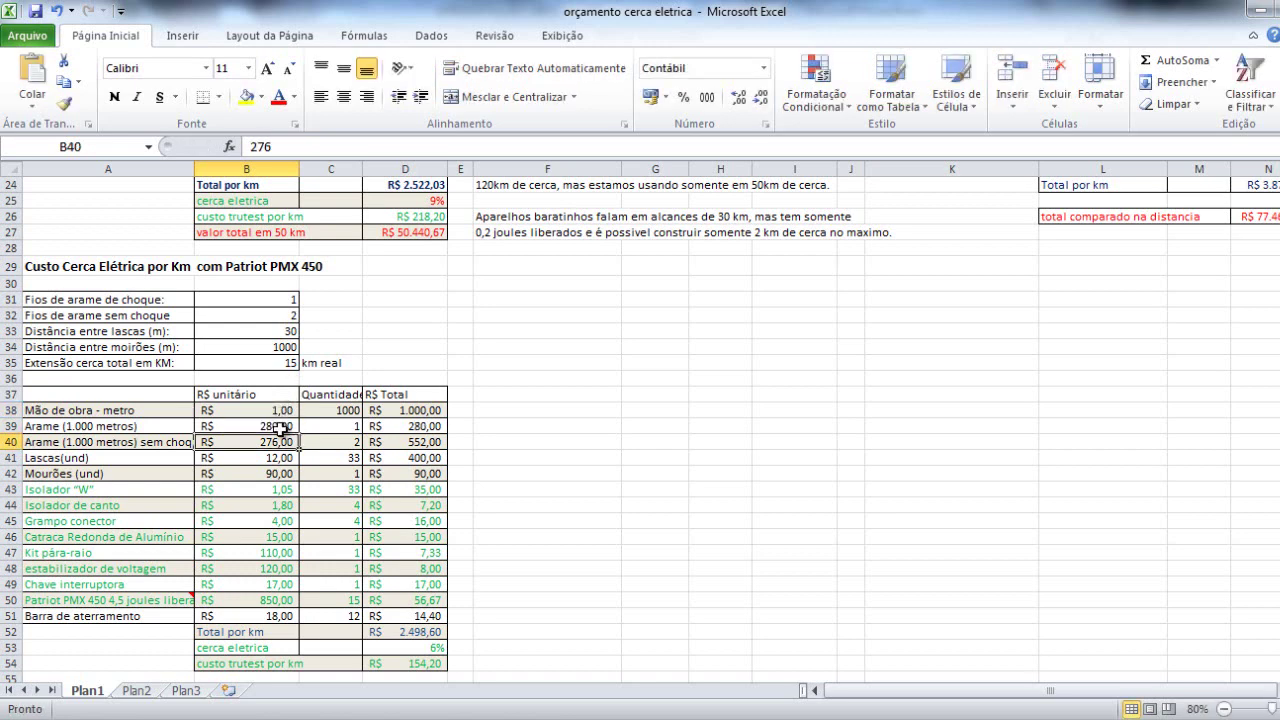
pyautogui.write('280')
pyautogui.press('Return')
# Set the Patriot PMX 450 table's unit prices to 10 for lascas and 120 for mourões, dismissing the Windows colour scheme dialog.
pyautogui.write('10')
pyautogui.press('Return')
pyautogui.write('120')
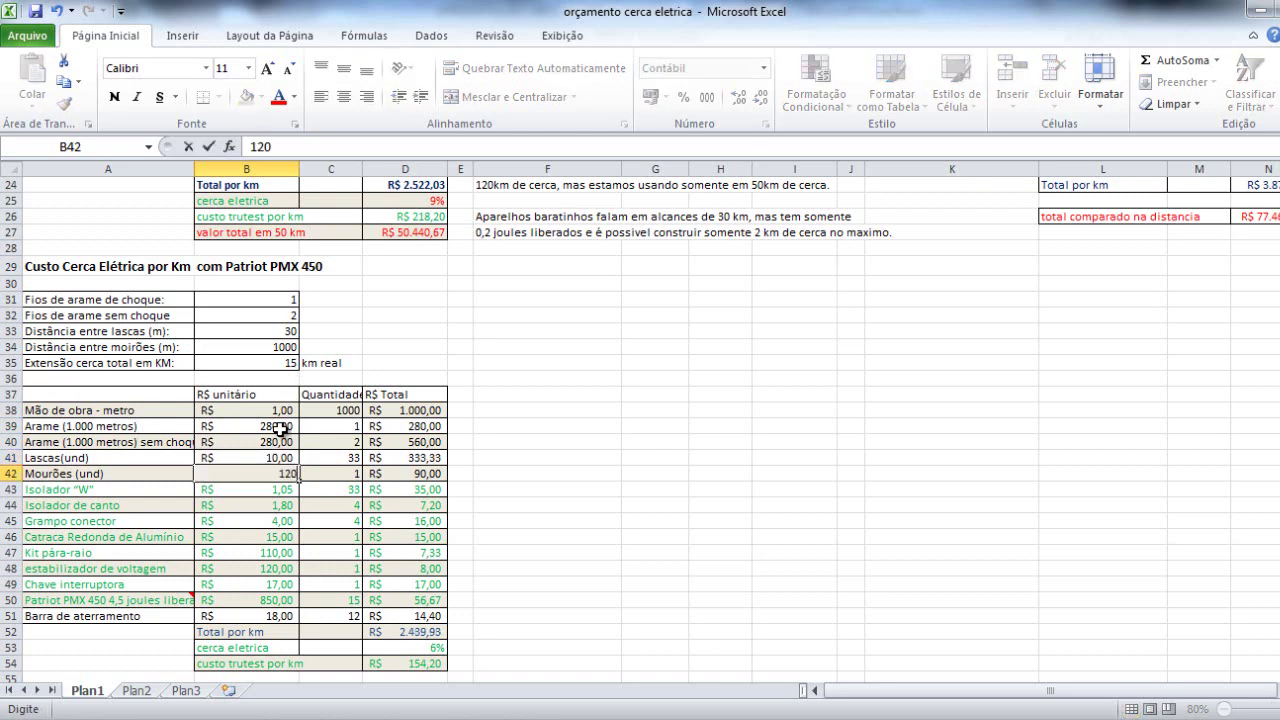
pyautogui.press('Return')
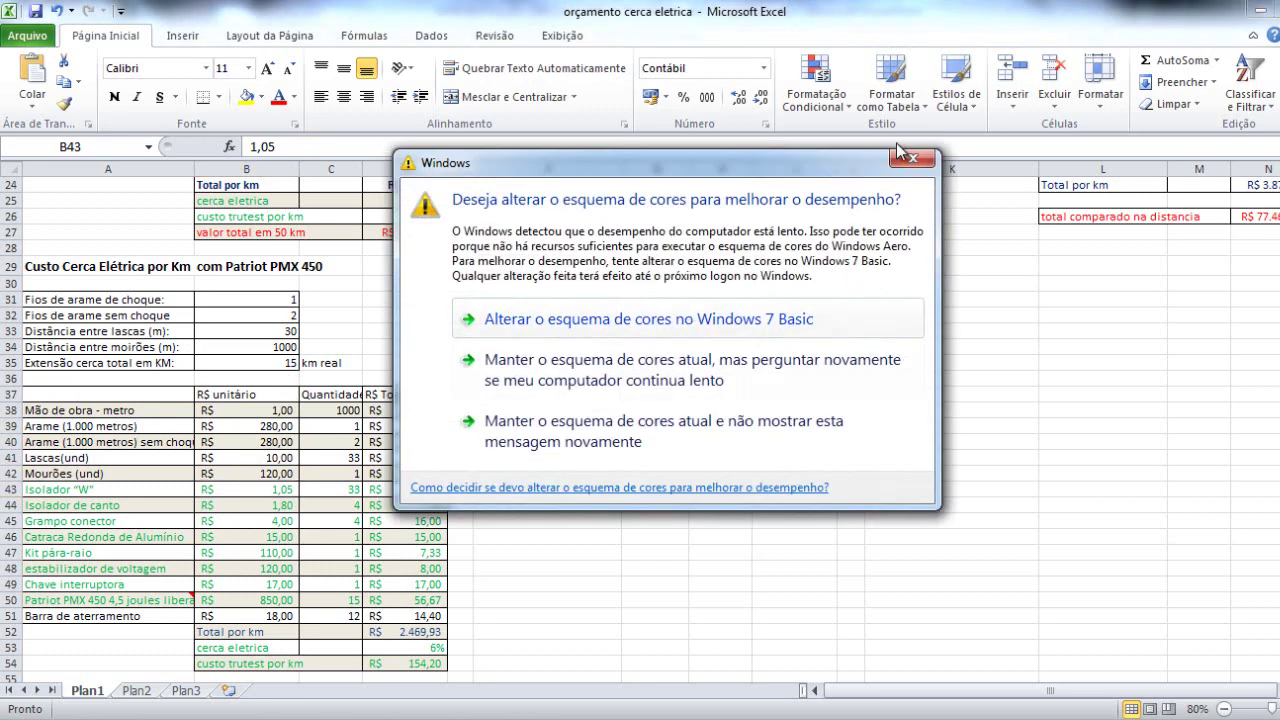
pyautogui.click(912, 162)
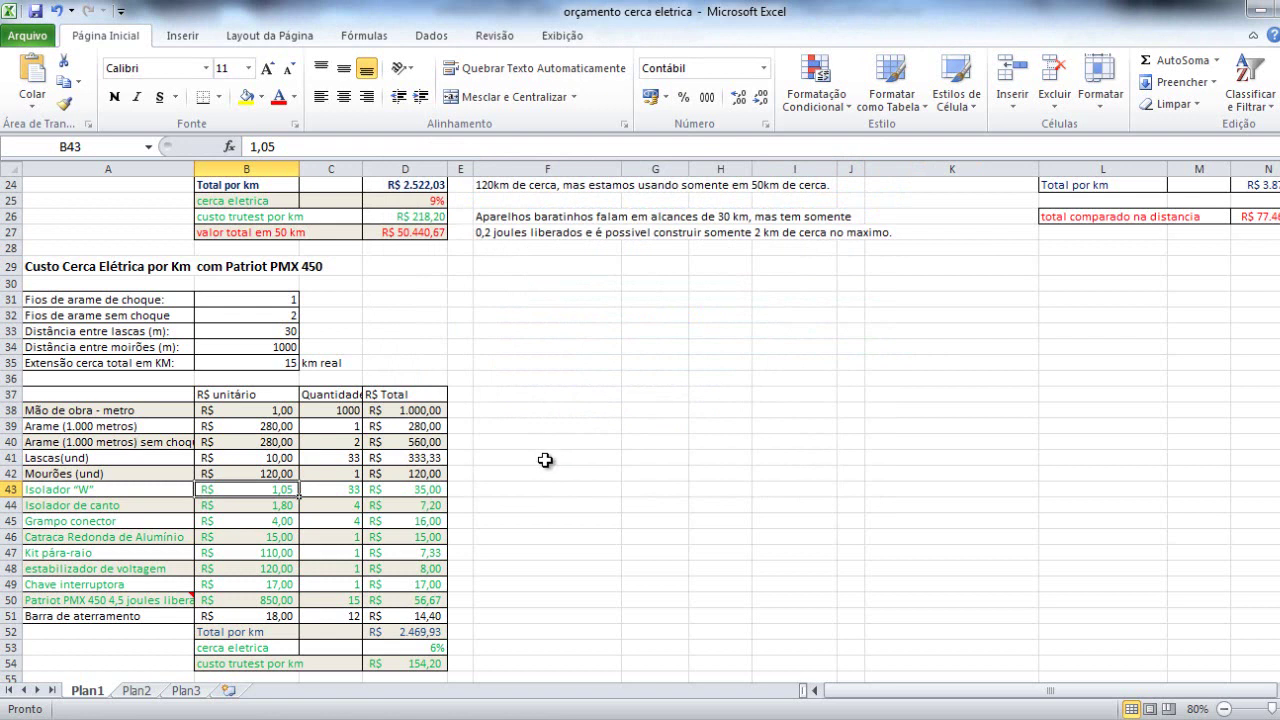
# Set the Patriot PMX 450 energizer's unit price in cell B50 to 1000.
pyautogui.click(283, 600)
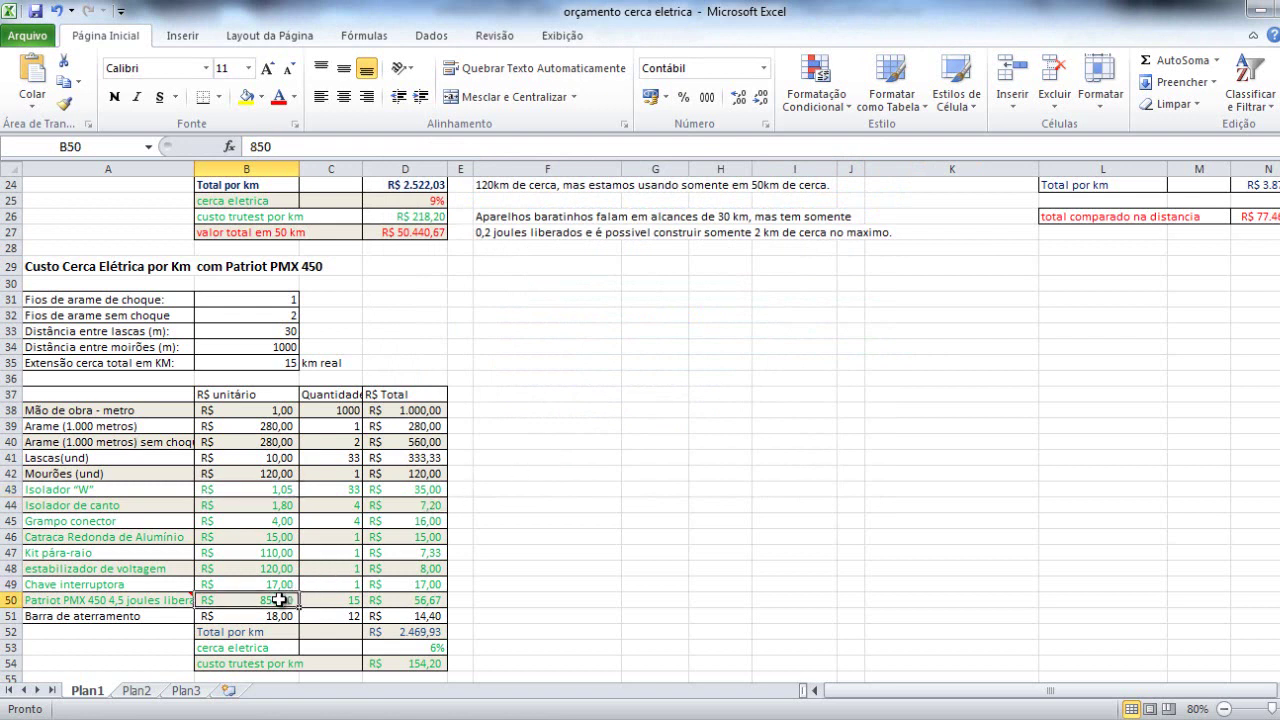
pyautogui.write('1000')
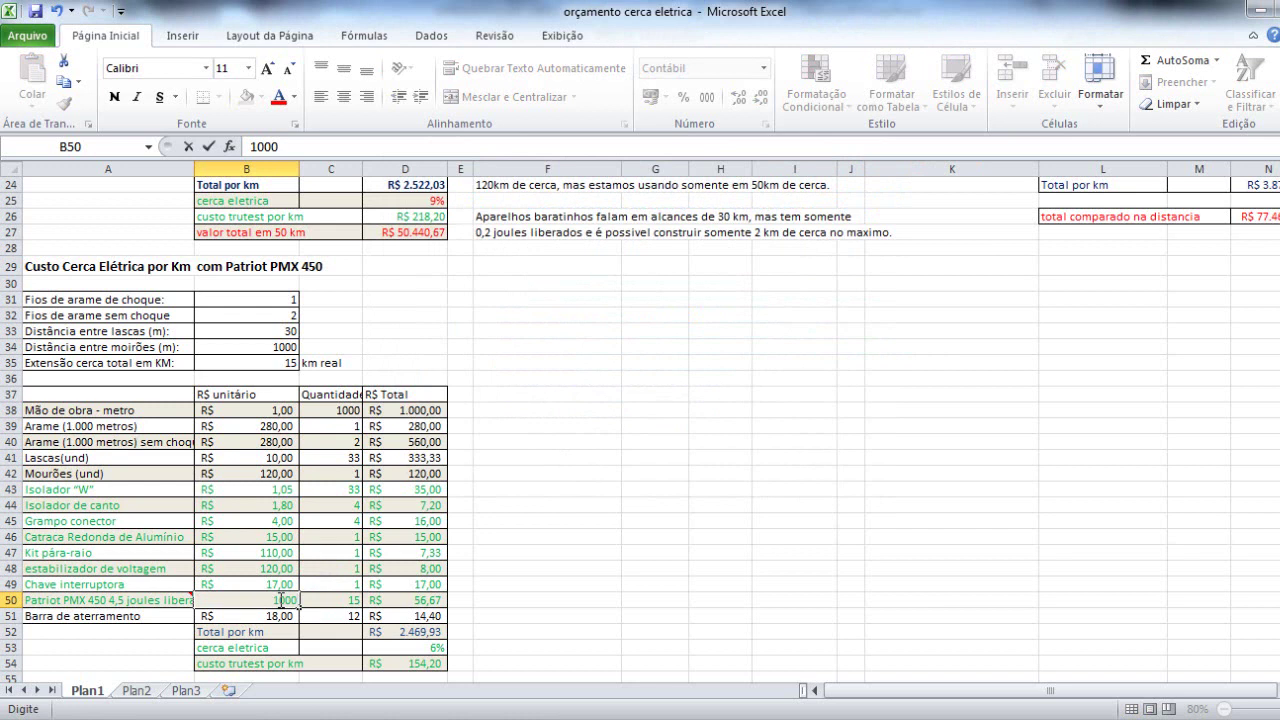
pyautogui.press('Return')
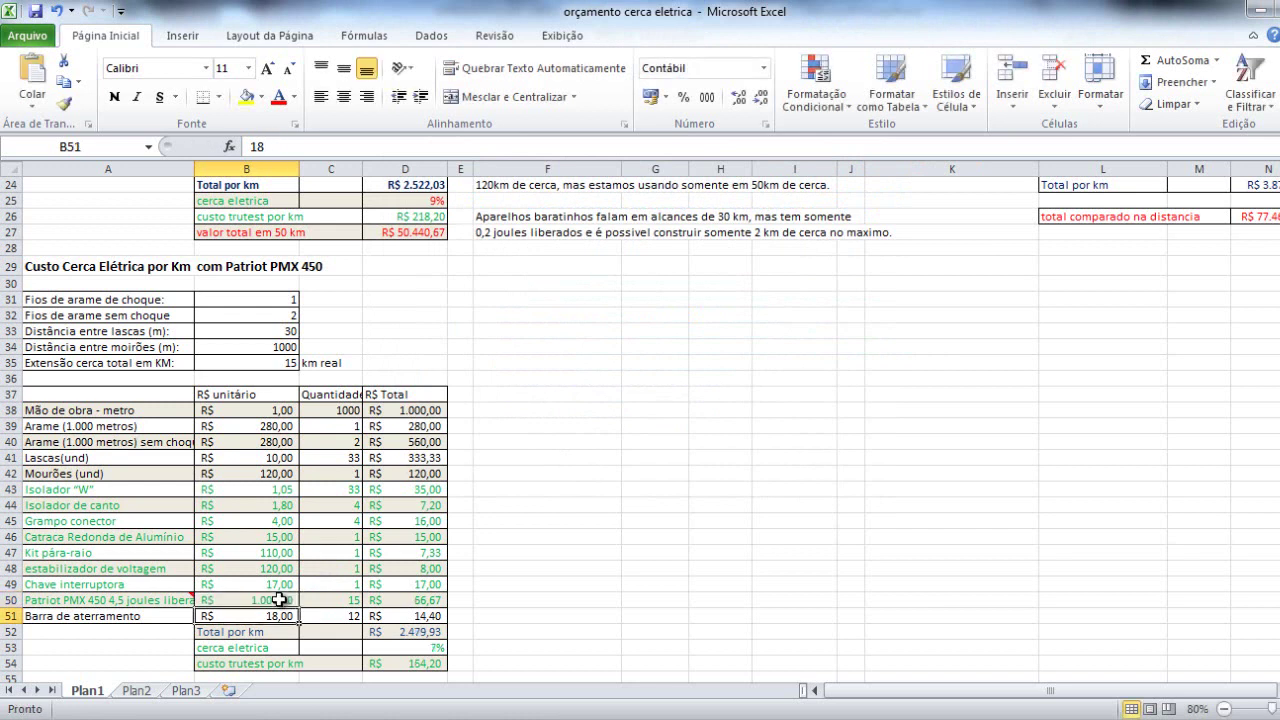
# Compare the total cost per km of the Patriot PMX 450, "baratinhas" and Speedrite fences.
pyautogui.click(438, 632)
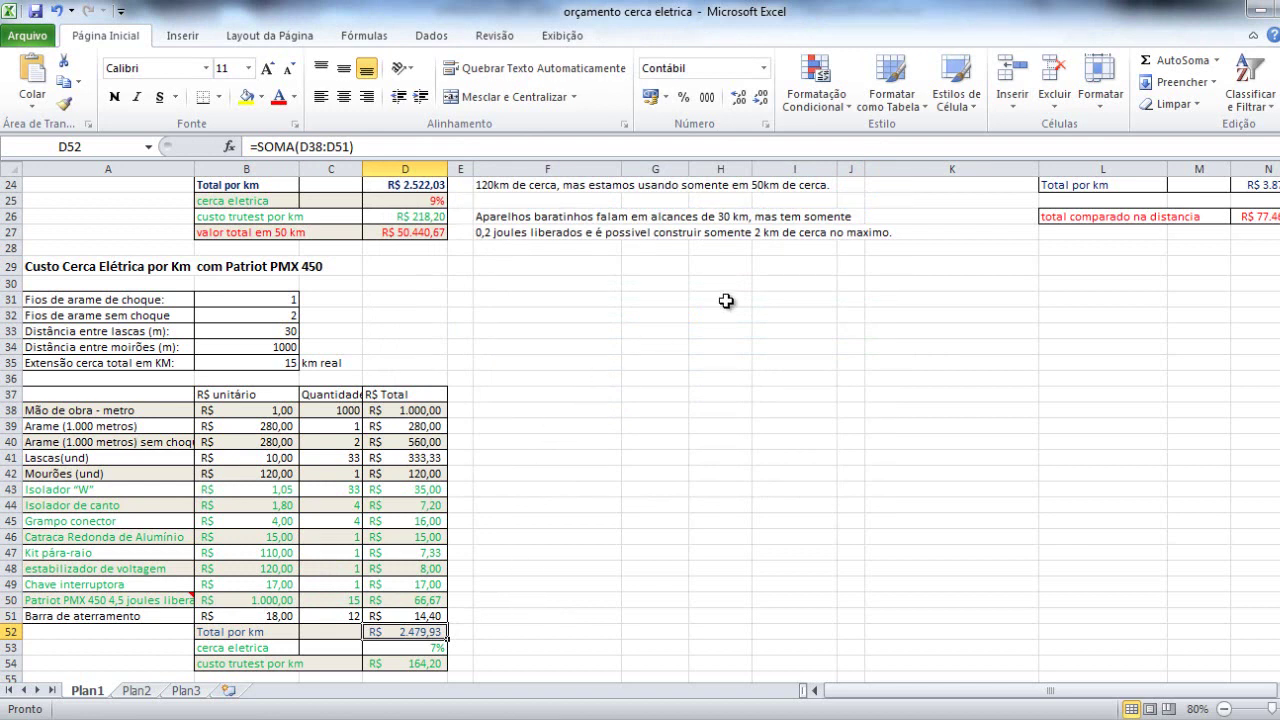
pyautogui.click(1262, 189)
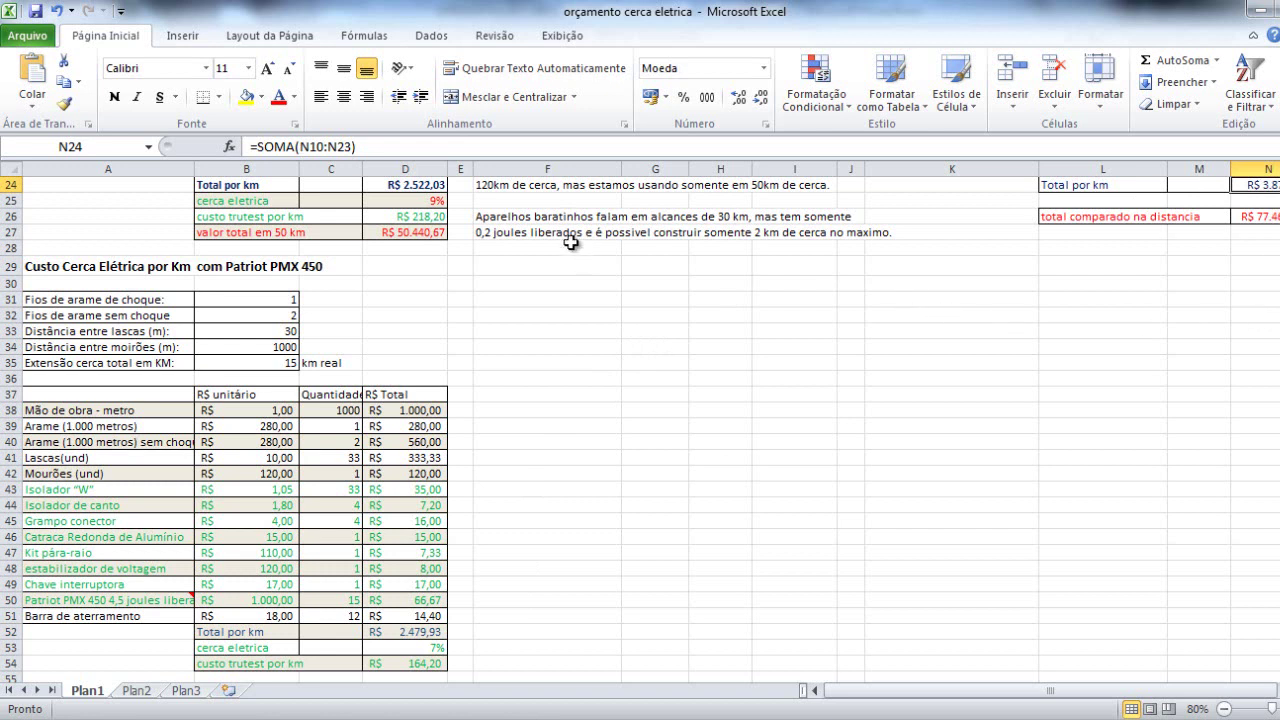
pyautogui.click(434, 180)
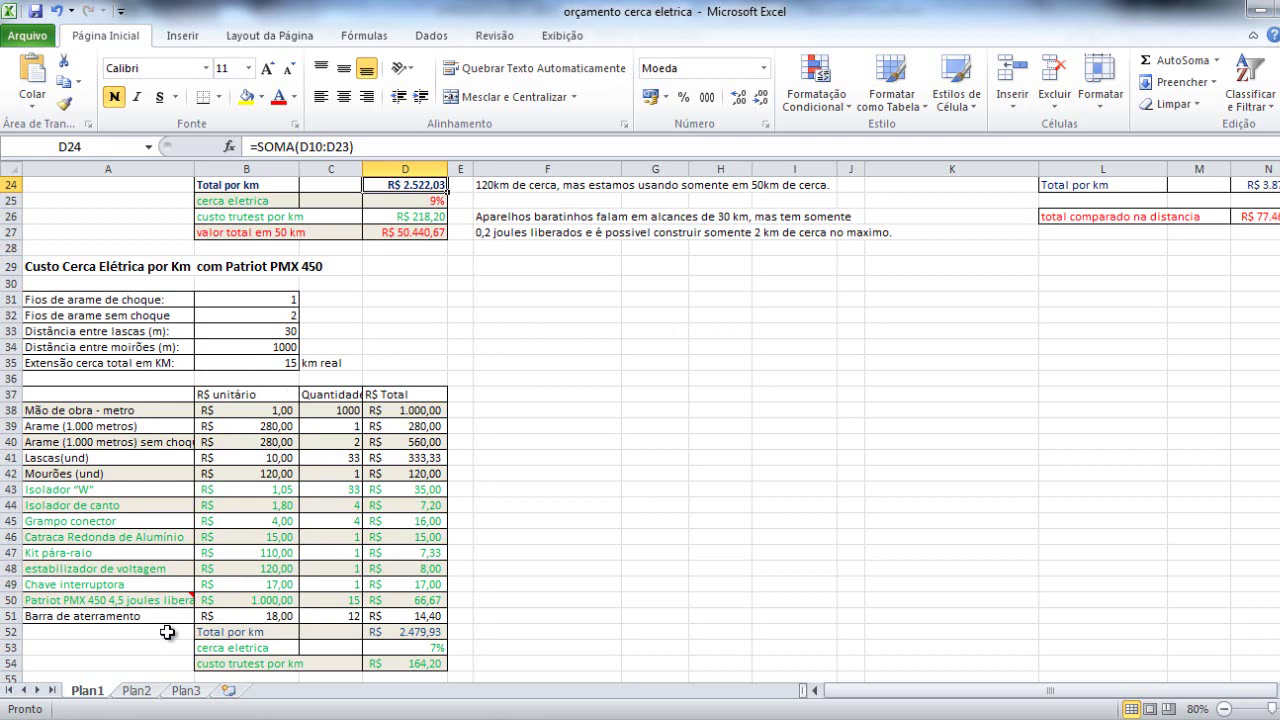
# Check the Patriot PMX 450 energizer price against the speed 6000i row of the Speedrite table, and save the workbook.
pyautogui.click(217, 602)
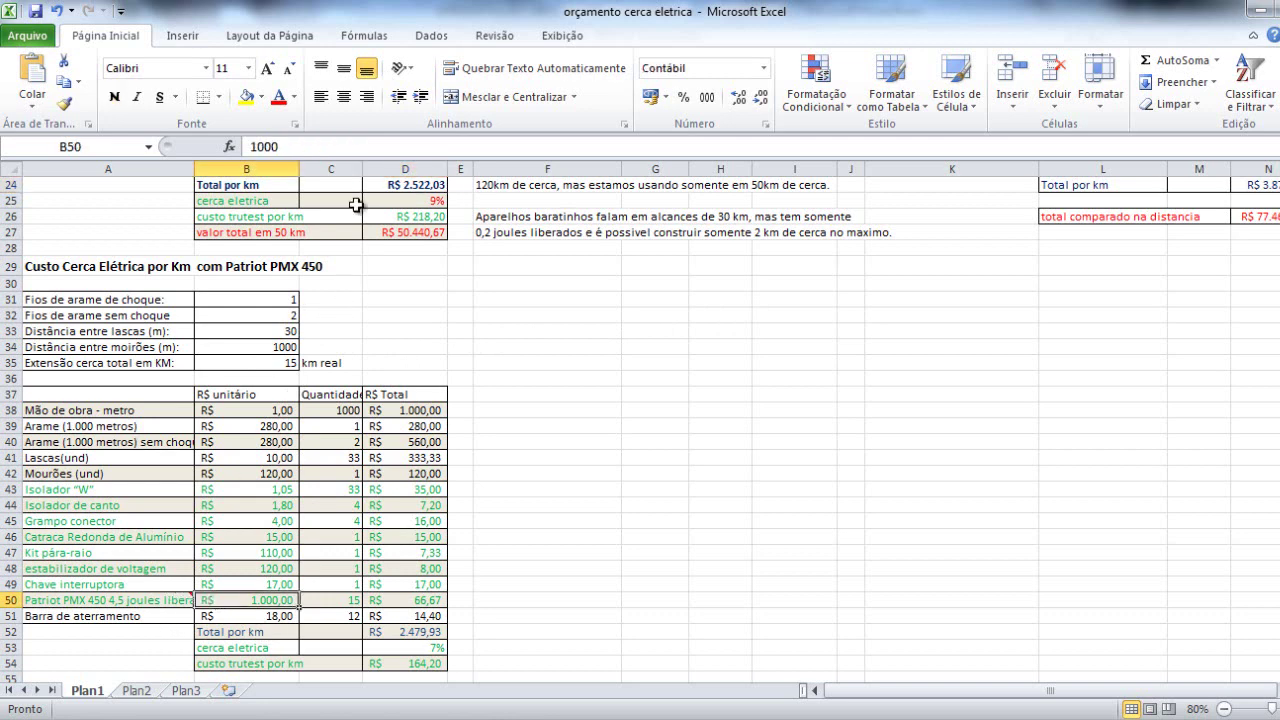
pyautogui.moveTo(354, 186); pyautogui.dragTo(354, 207)
pyautogui.press('Up')
pyautogui.press('Up')
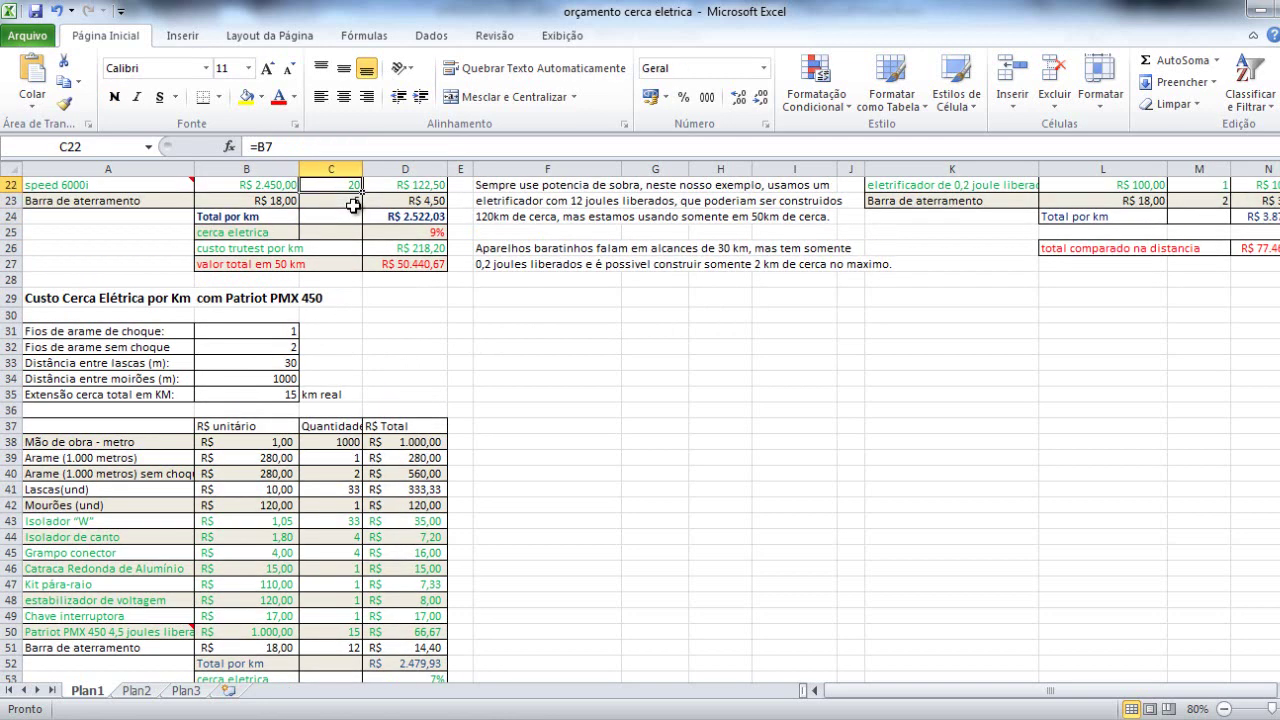
pyautogui.press('Up')
pyautogui.click(181, 200)
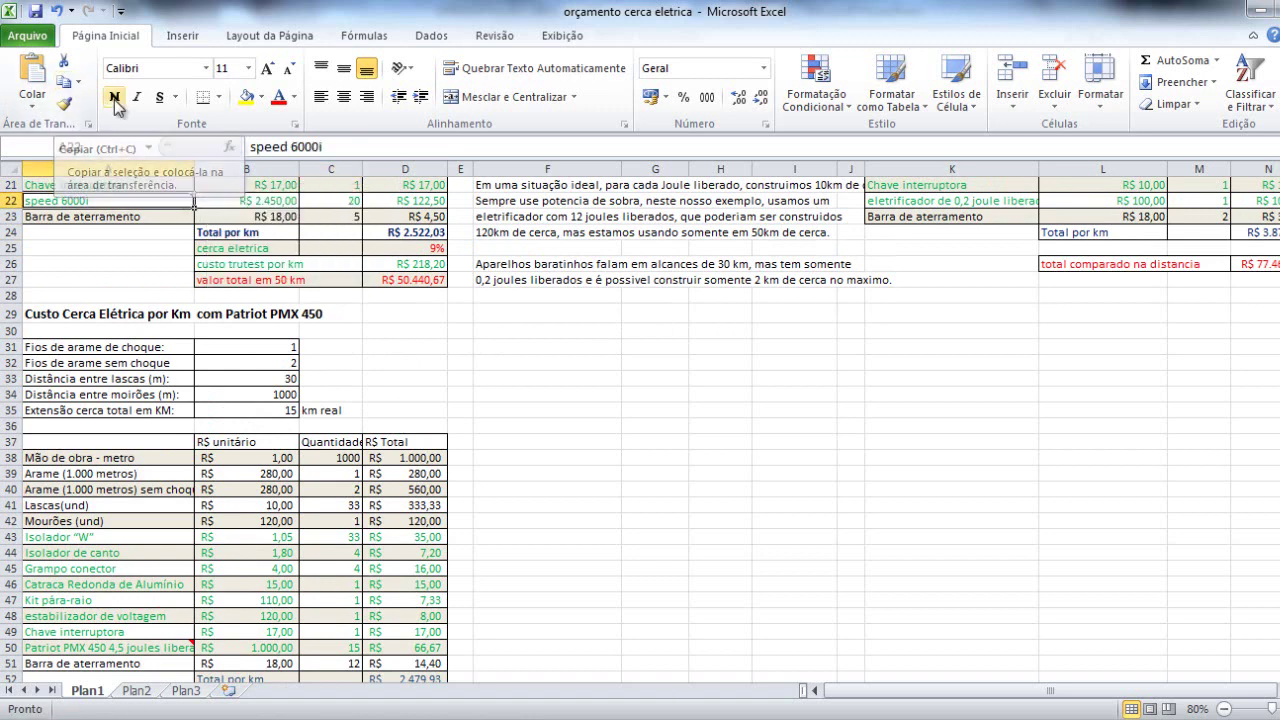
pyautogui.click(36, 12)
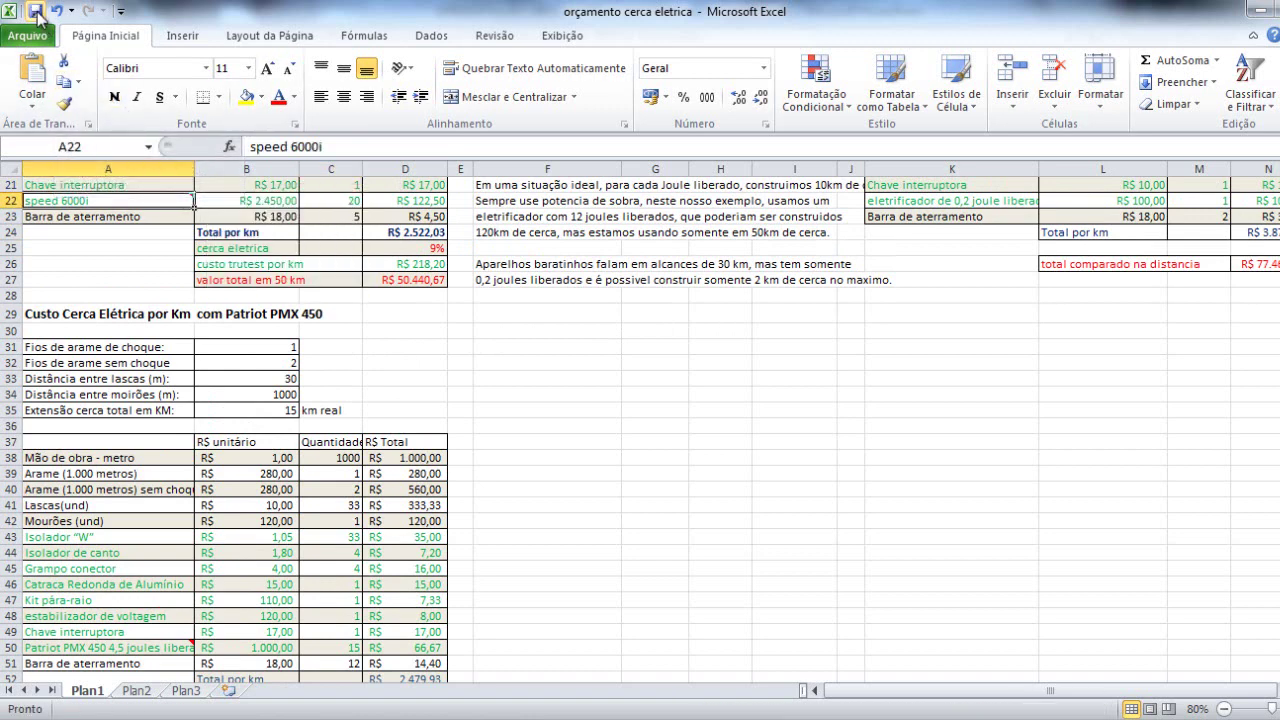